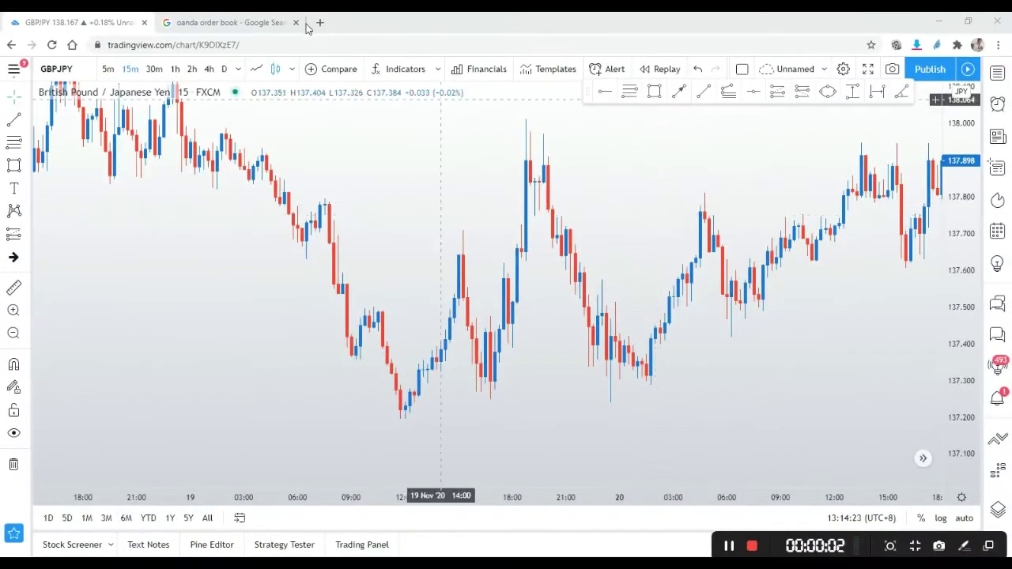
Step: Close the browser tab with the oanda order book search
click(295, 23)
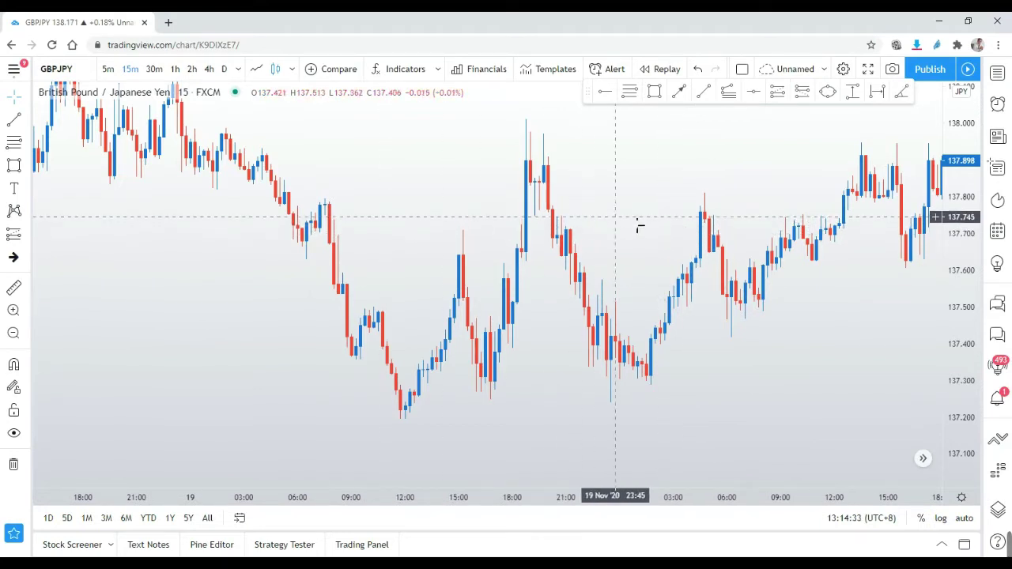
Step: Start a bar replay of the GBPJPY 15-minute chart, cut just after the 15:15 candle on 19 Nov '20
mouse_move(689, 217)
mouse_down()
mouse_move(638, 227)
mouse_move(683, 221)
mouse_up()
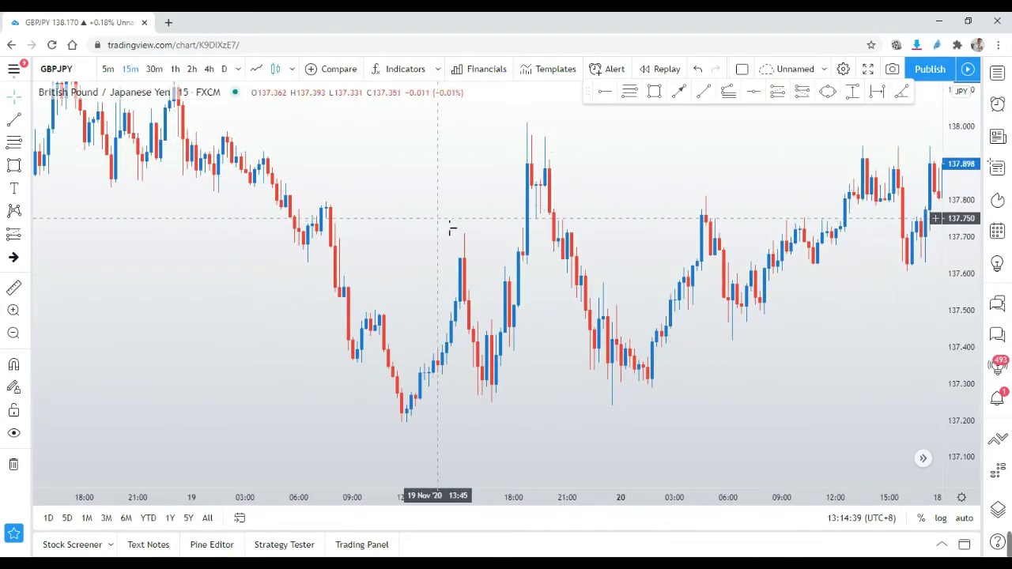
drag(453, 231, 549, 240)
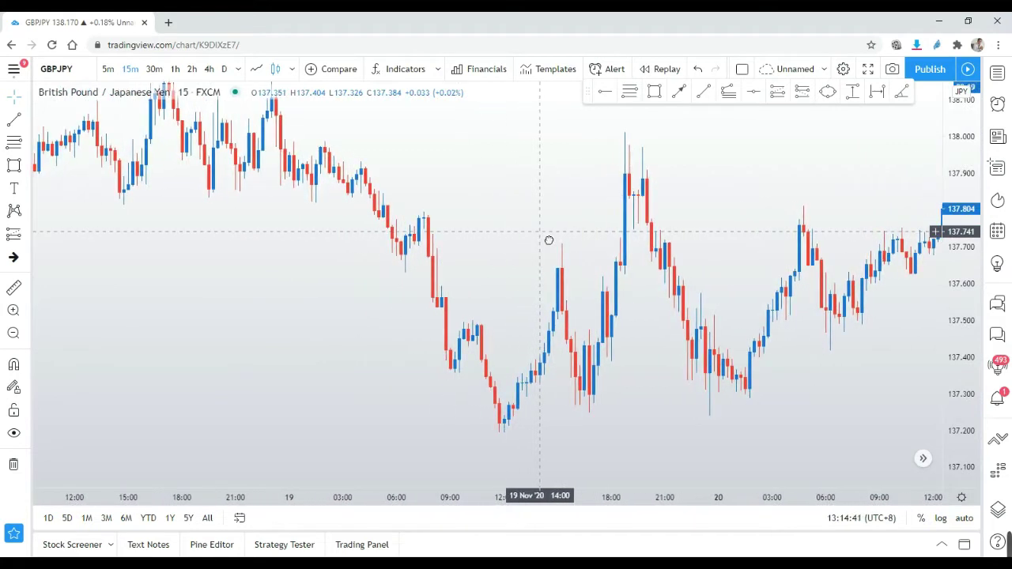
drag(963, 188, 964, 208)
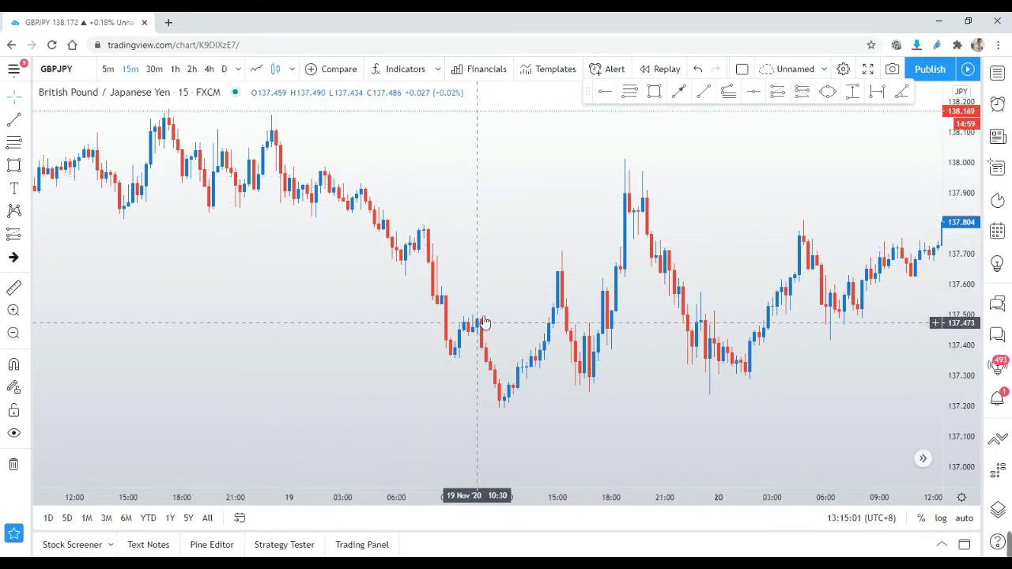
scroll(486, 325, up, 2)
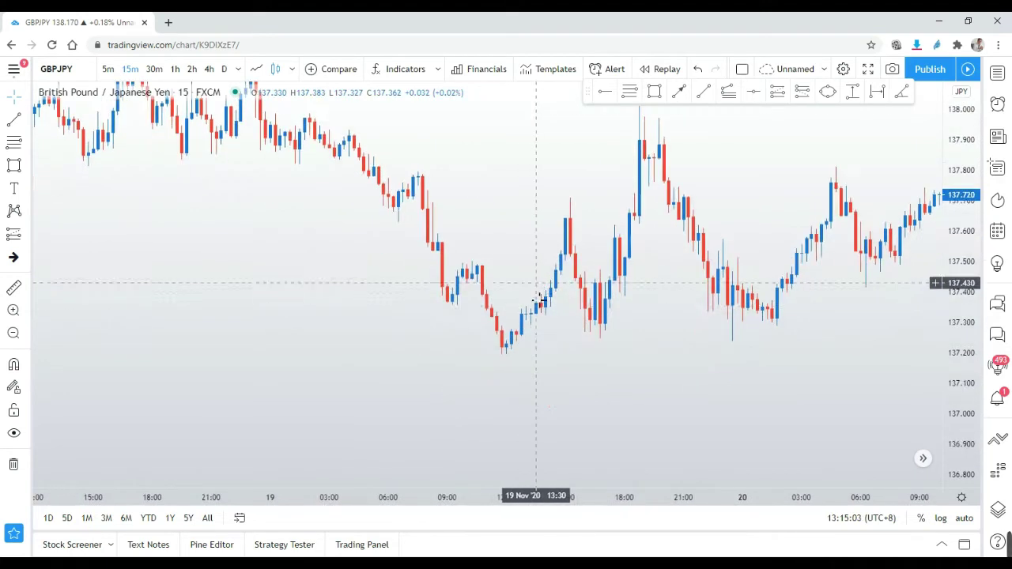
scroll(799, 375, left, 3)
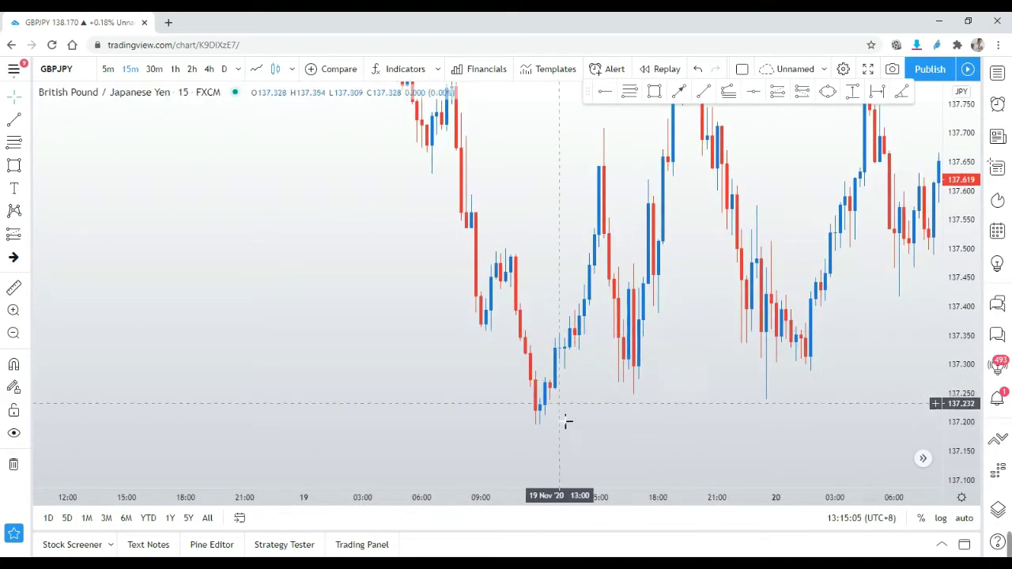
scroll(553, 419, right, 3)
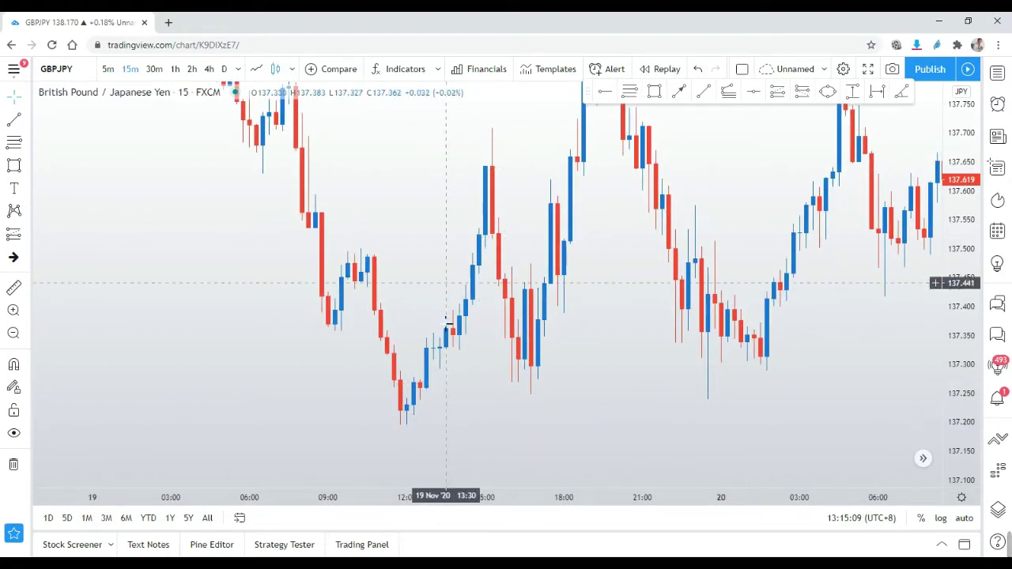
click(660, 69)
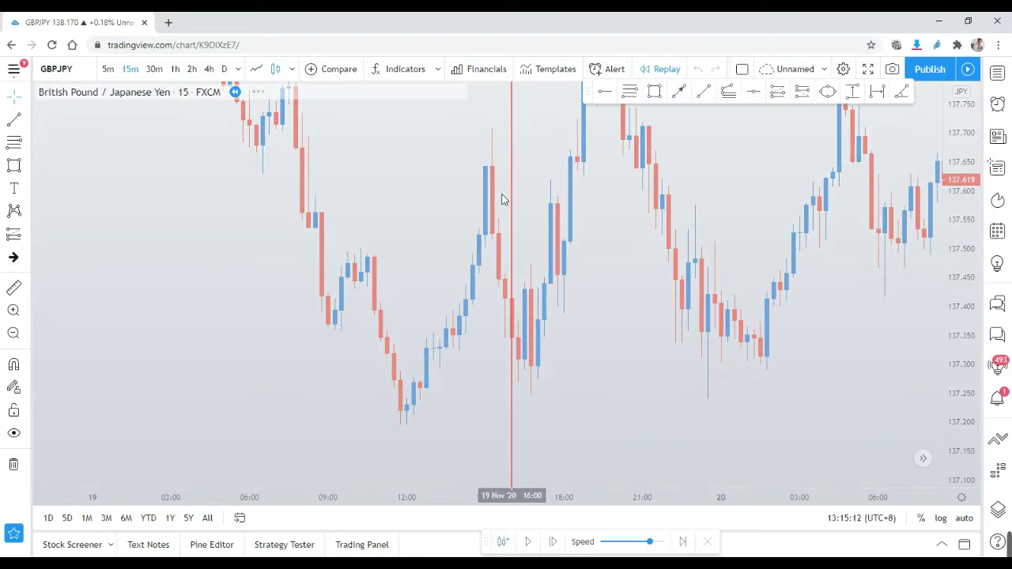
click(510, 193)
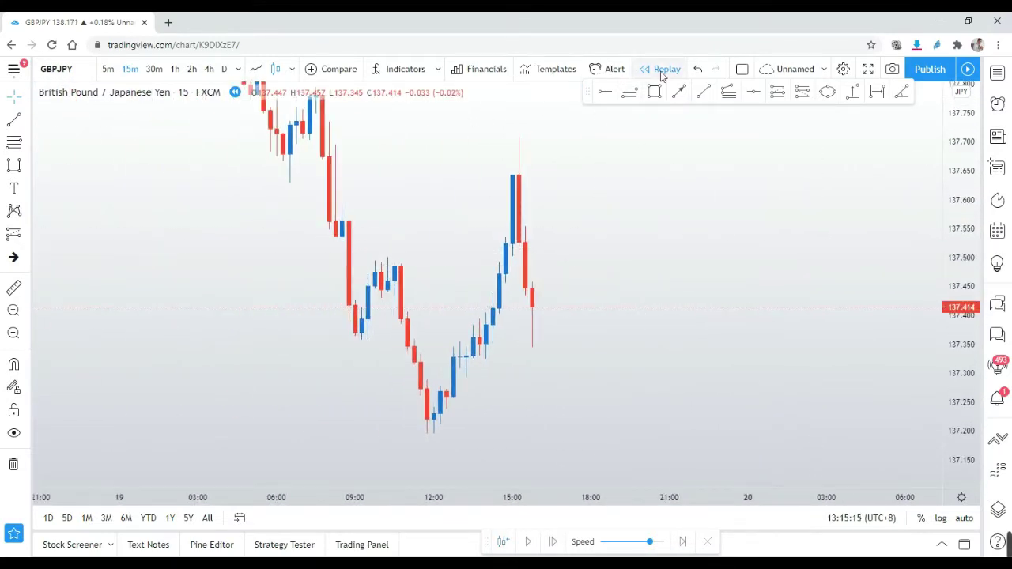
click(510, 544)
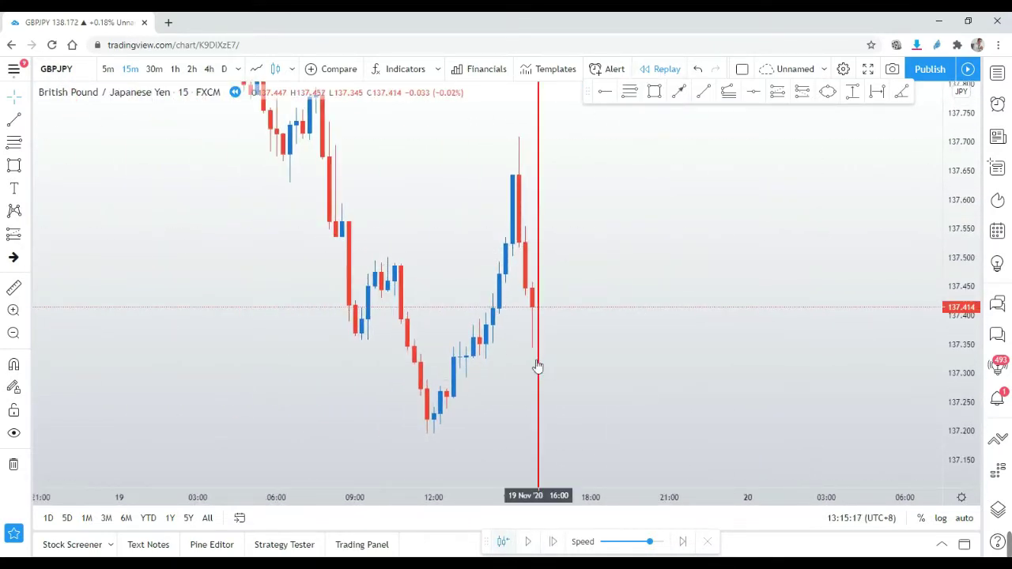
click(549, 358)
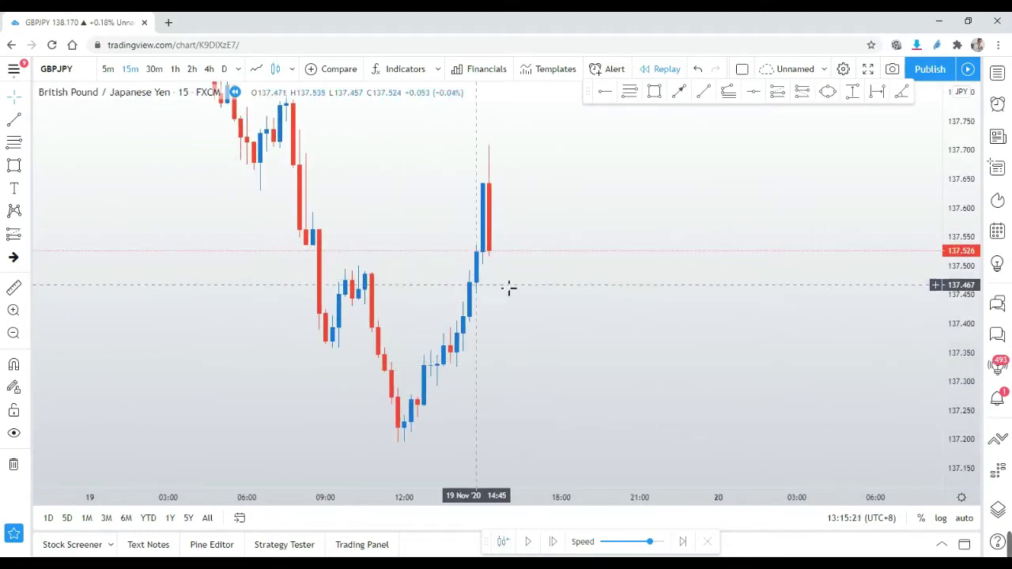
Step: Draw a thin rectangle along the swing high just below 137.500, from about 10:00 to 14:30 on 19 Nov
click(654, 92)
drag(351, 272, 473, 280)
click(562, 305)
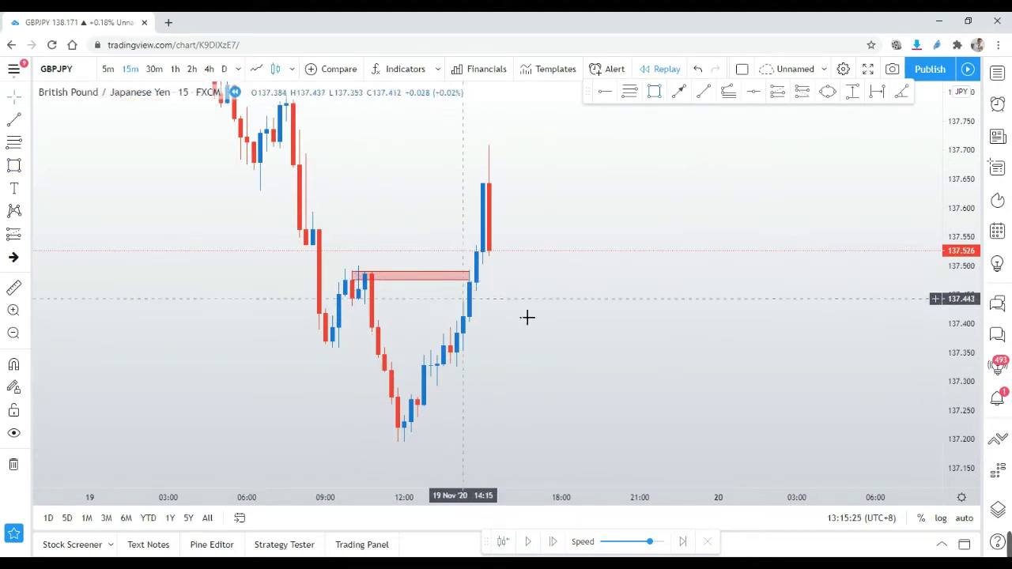
Step: Label the swing low near 09:00 on 19 Nov with the text "QML" and mark its level with a horizontal line at 137.356
drag(944, 175, 933, 293)
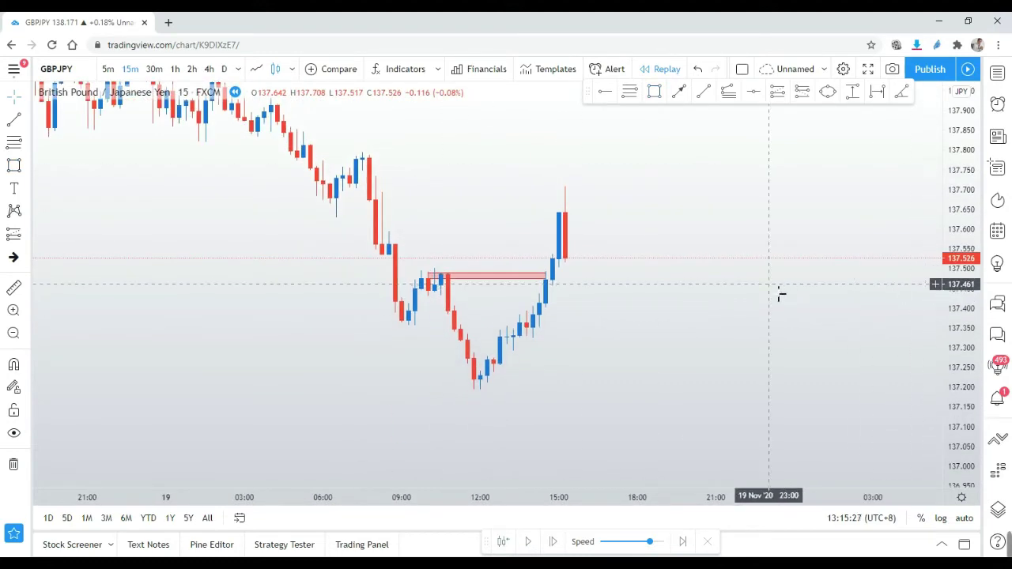
scroll(773, 293, down, 1)
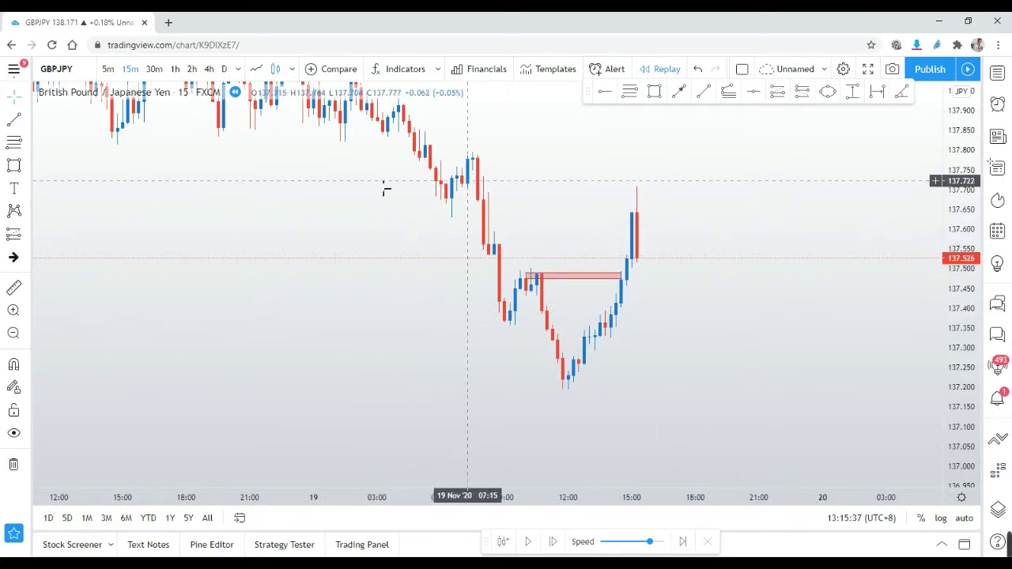
click(13, 188)
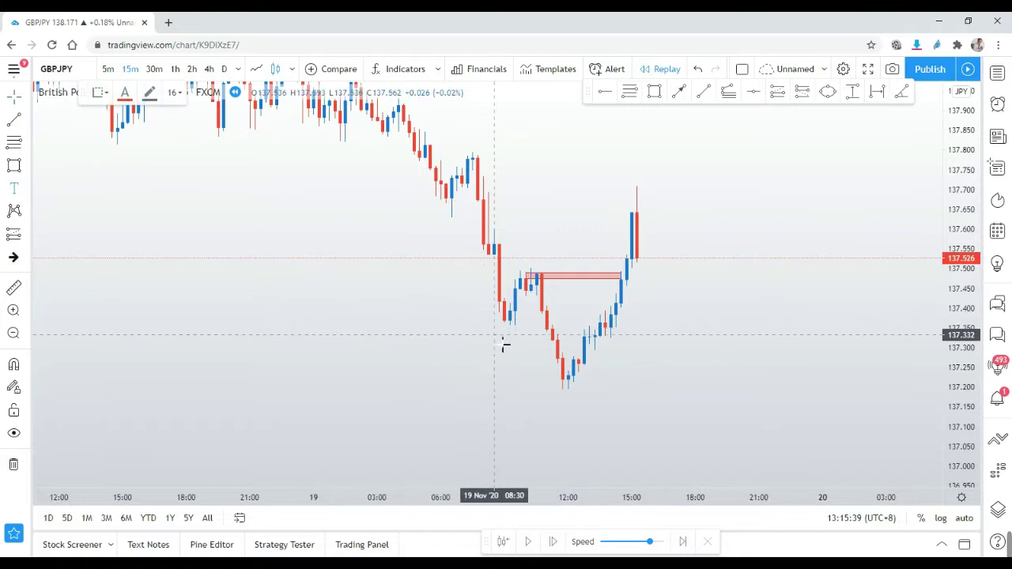
click(502, 345)
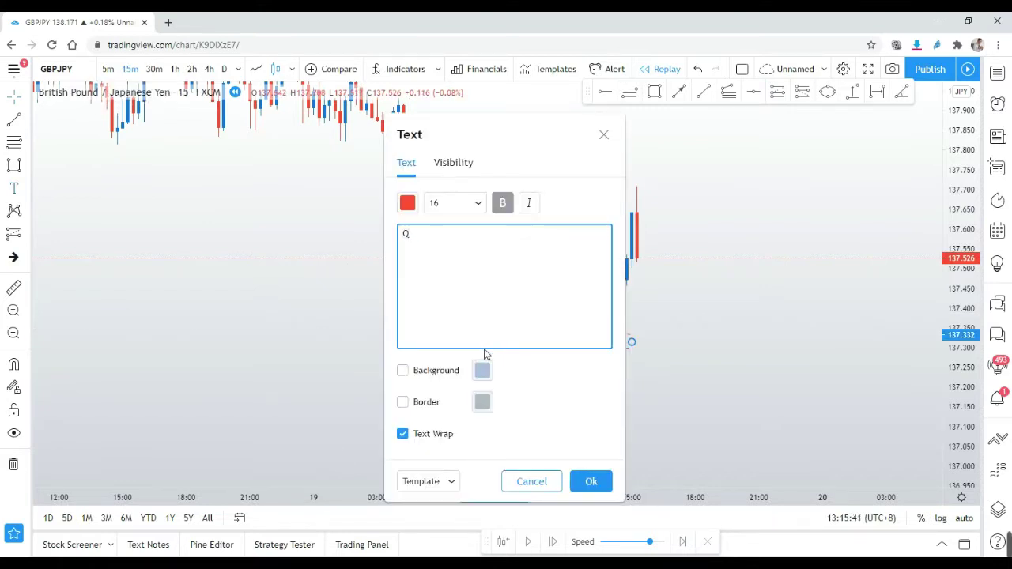
text(QML)
click(589, 482)
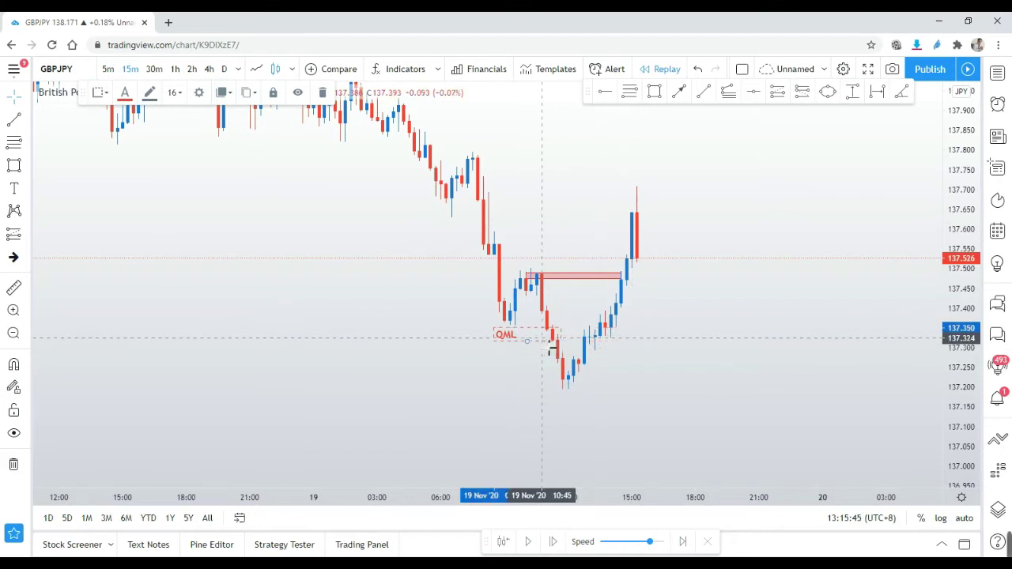
click(540, 371)
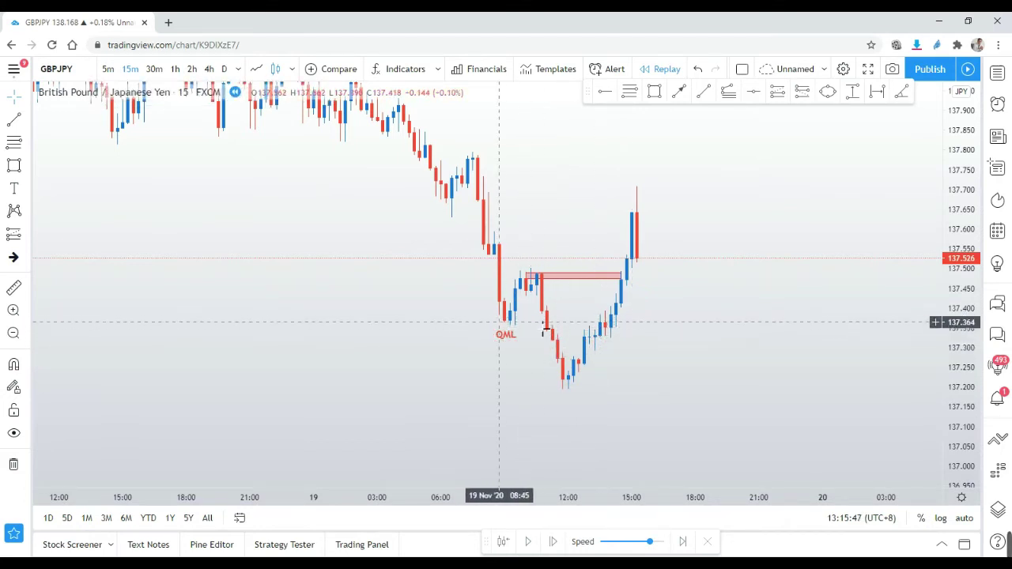
click(757, 94)
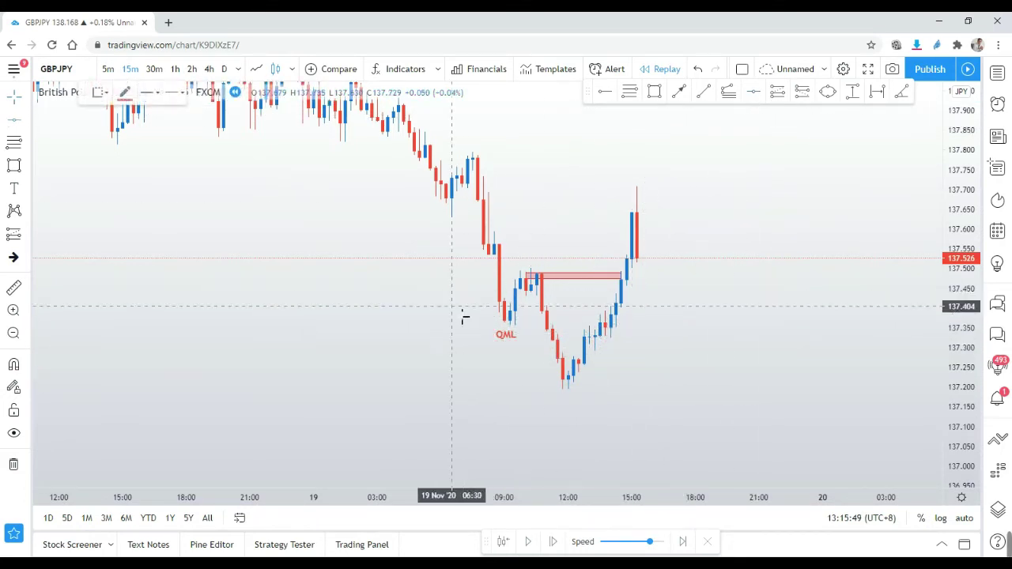
click(452, 325)
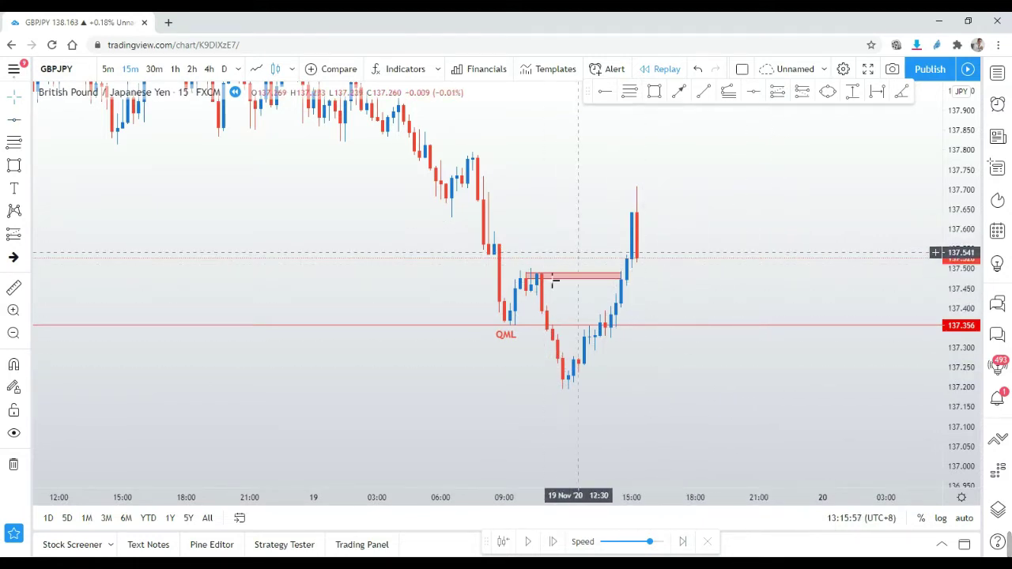
Step: Shade the zone from 137.356 down to 137.194 with a rectangle spanning 10:30 to 21:00, and delete it
click(655, 91)
drag(537, 325, 759, 390)
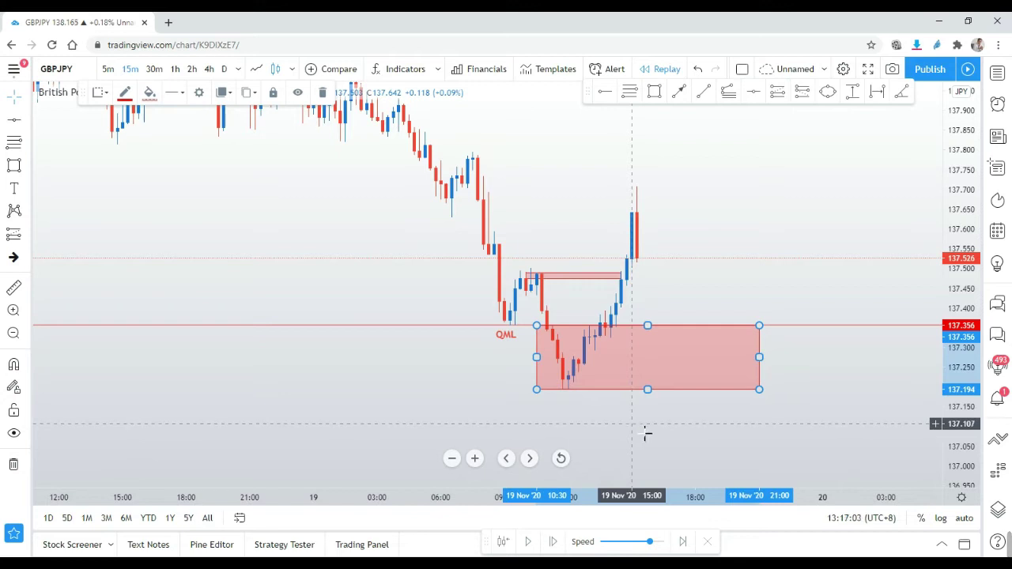
key(Delete)
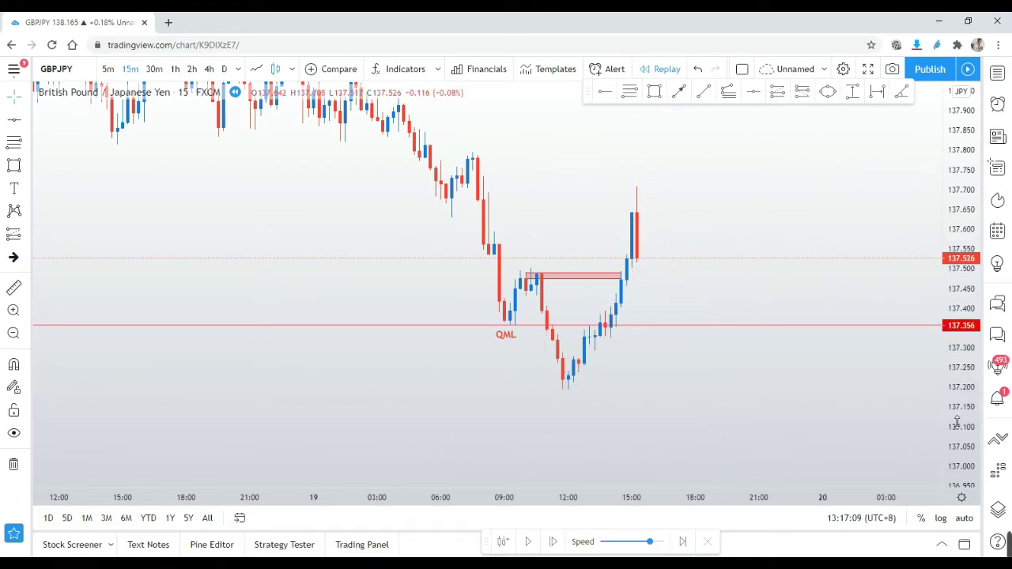
drag(955, 419, 955, 388)
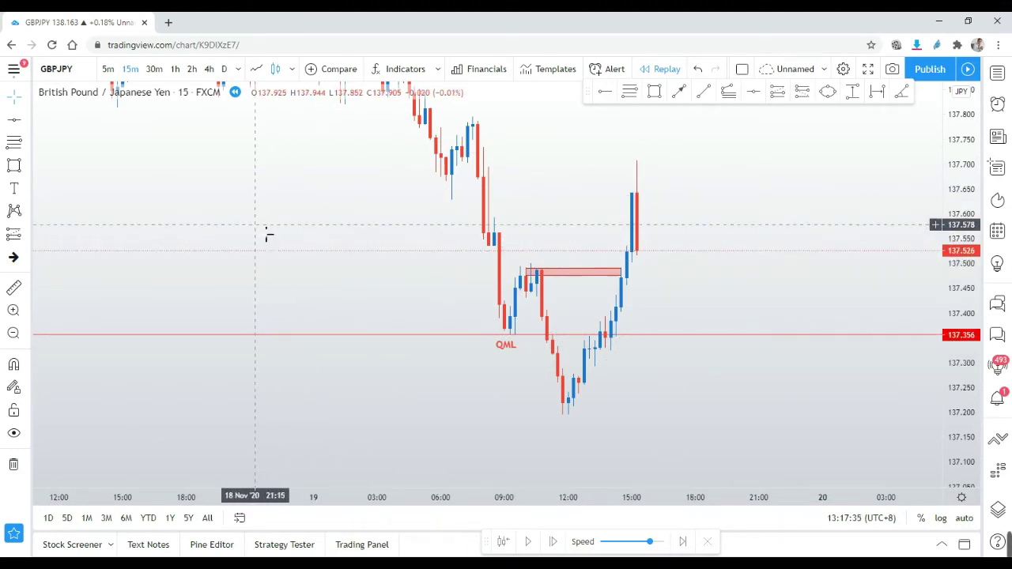
click(238, 68)
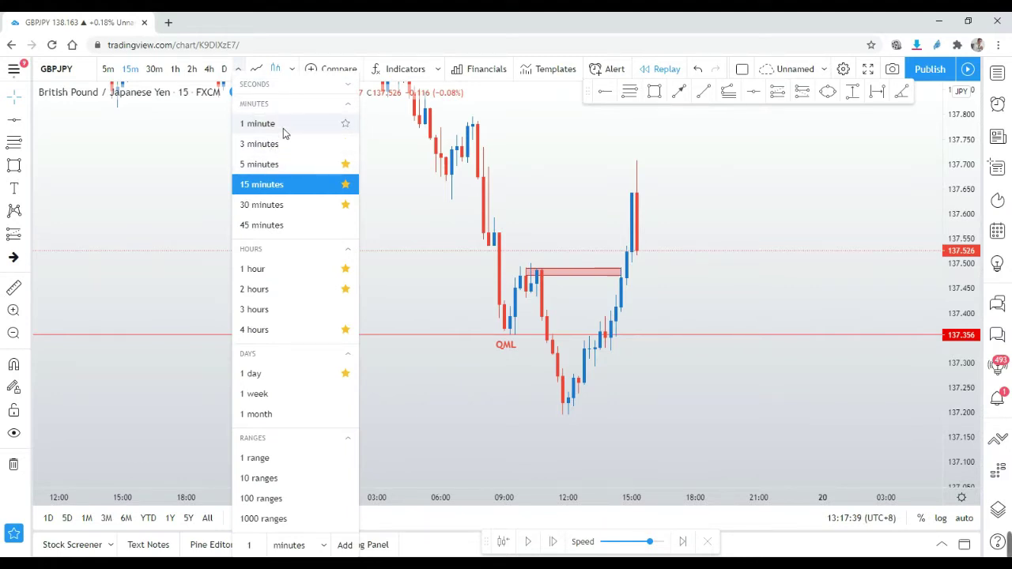
click(302, 87)
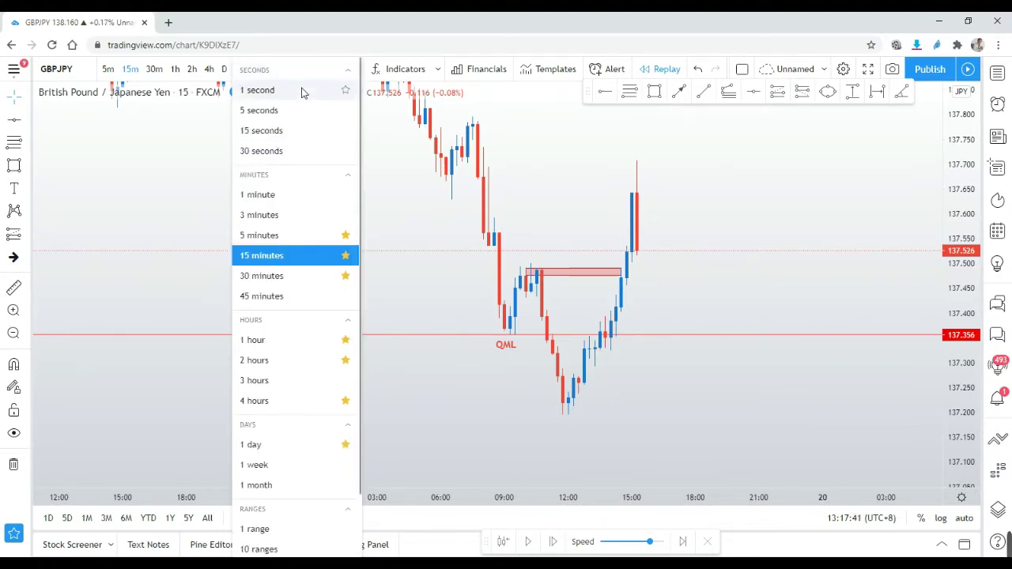
click(335, 178)
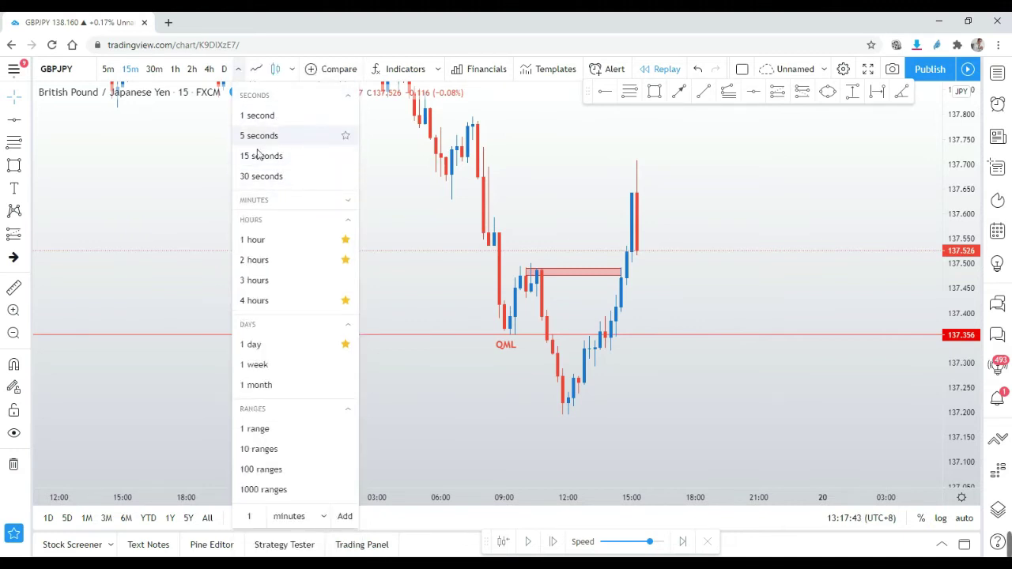
click(238, 69)
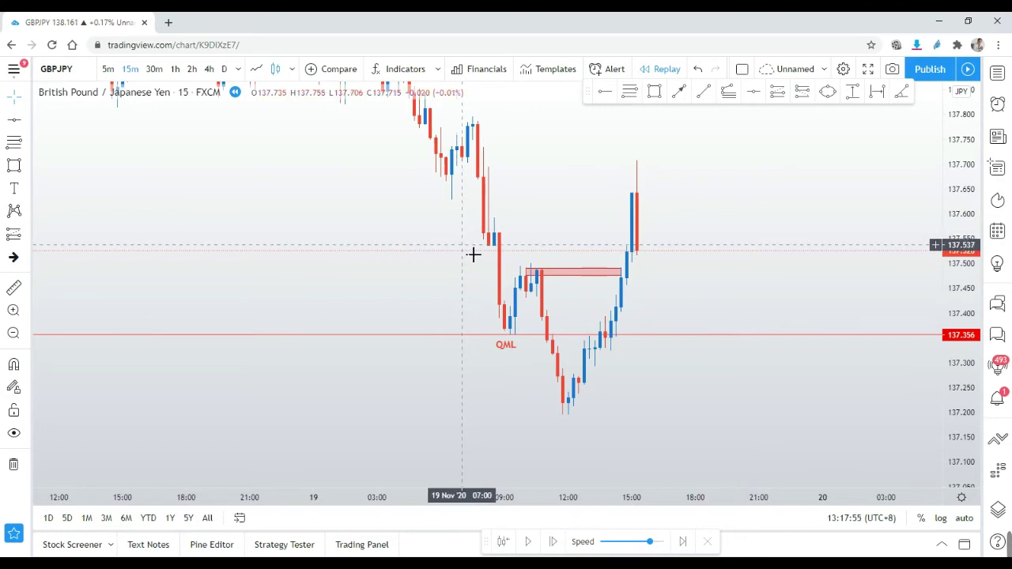
Step: Add the text "Sell at Supply. Buy at Demand" below the lowest swing low, widened to a single line and centred beneath the pattern
scroll(473, 253, up, 1)
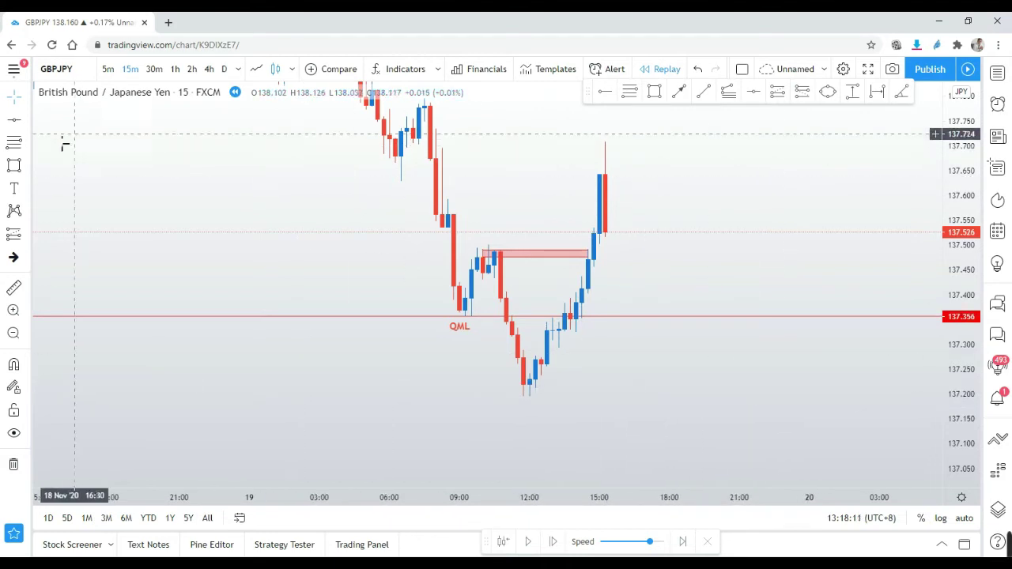
click(13, 189)
click(329, 423)
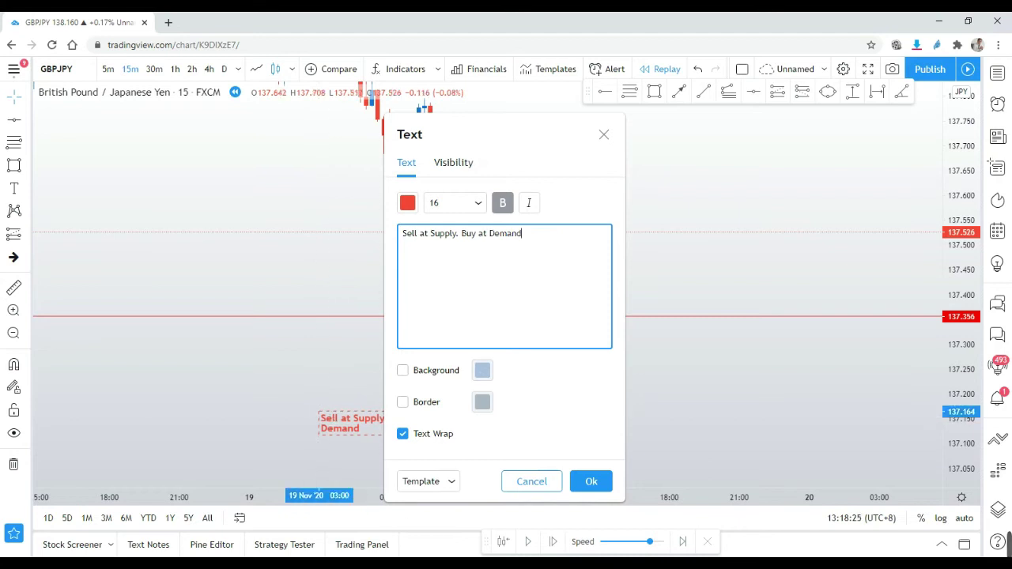
click(591, 481)
drag(388, 434, 557, 441)
drag(626, 431, 715, 443)
drag(578, 428, 555, 429)
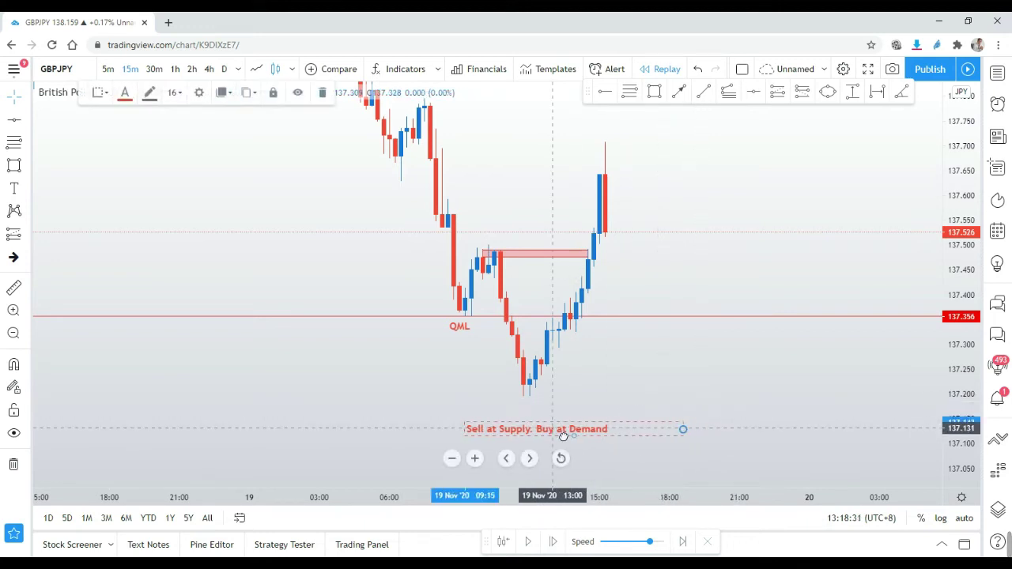
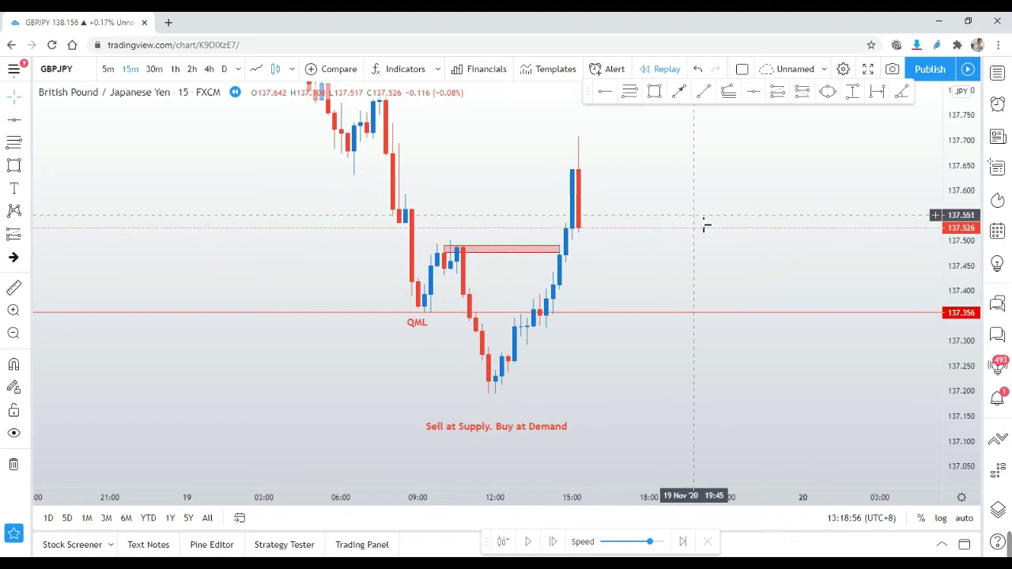
Step: Set the Rectangle tool's border and fill colours to dark blue
click(654, 92)
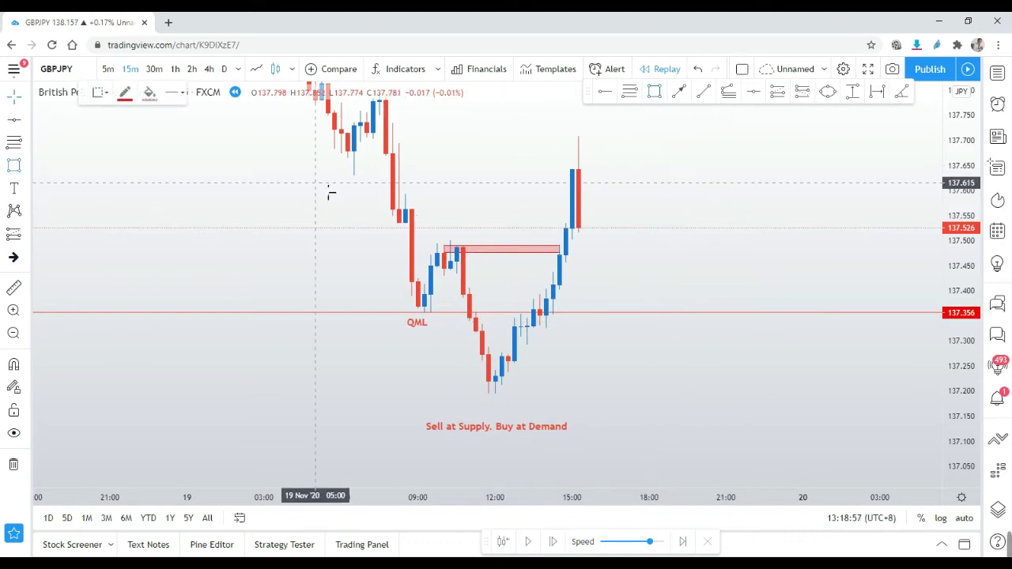
click(125, 94)
click(202, 130)
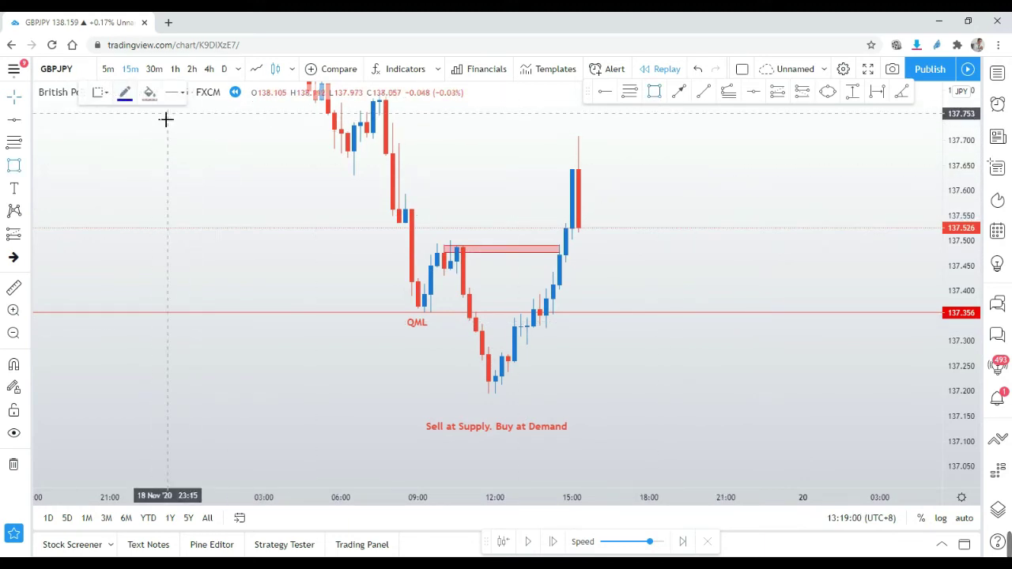
click(150, 92)
click(230, 131)
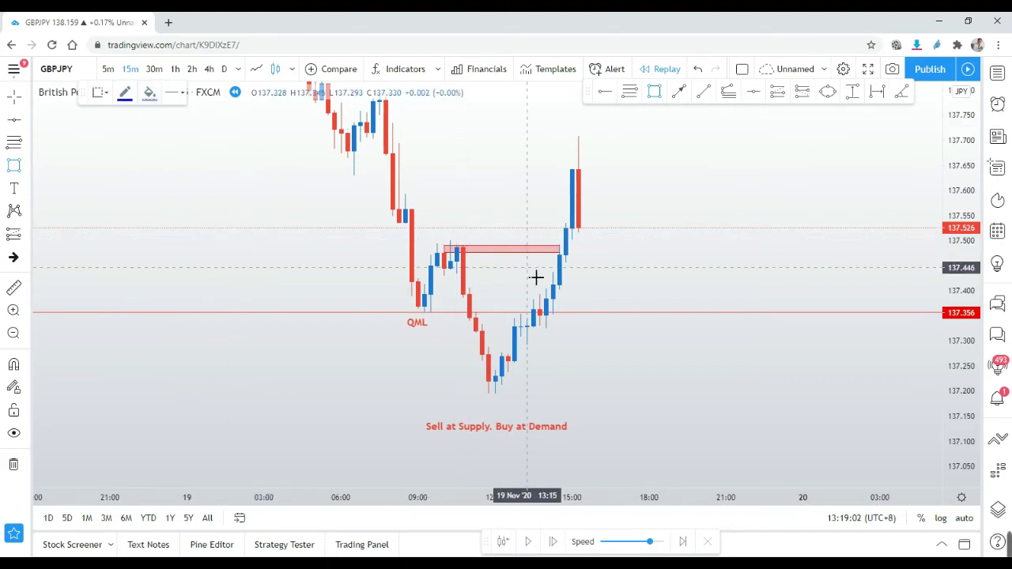
Step: Draw a small blue rectangle over the QML line from 13:30 to 14:15 on 19 Nov, between 137.363 and 137.332
scroll(675, 255, right, 2)
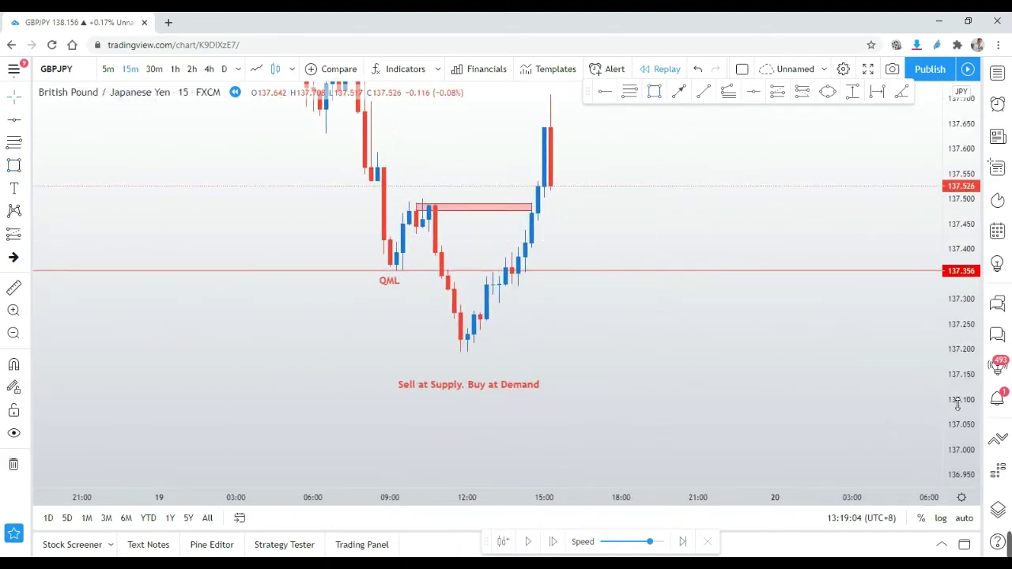
scroll(704, 309, right, 4)
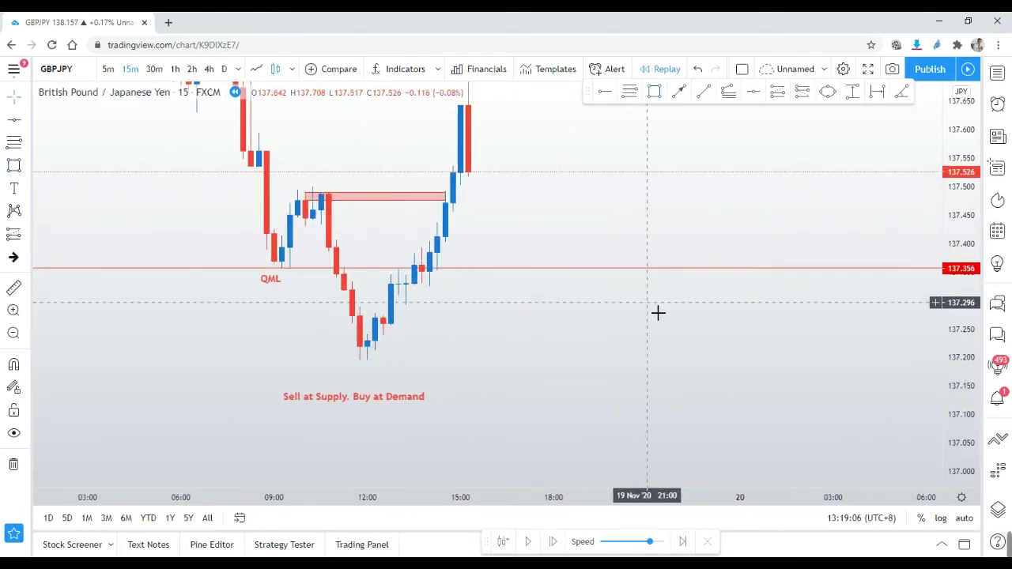
drag(609, 325, 662, 332)
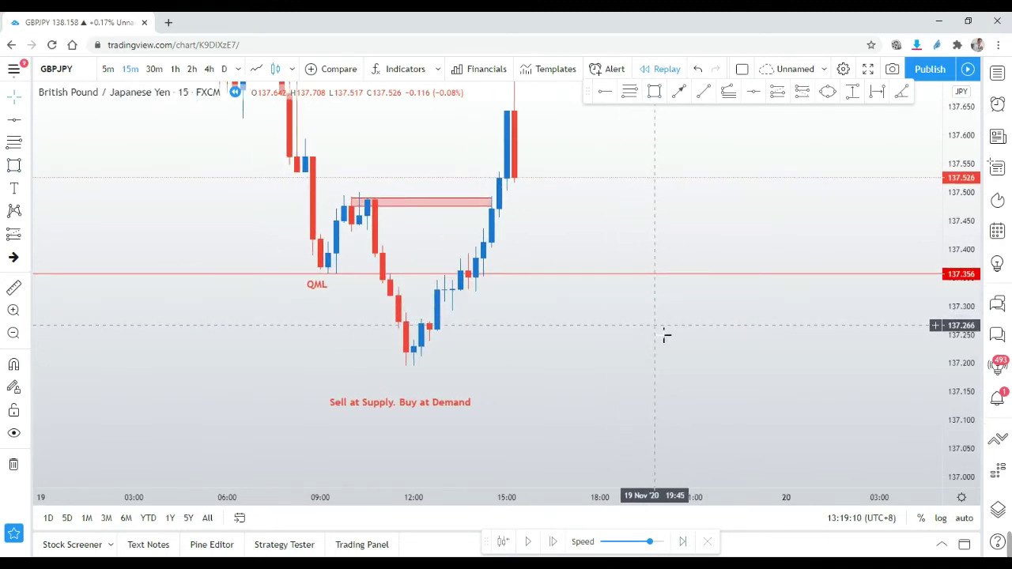
scroll(762, 366, up, 1)
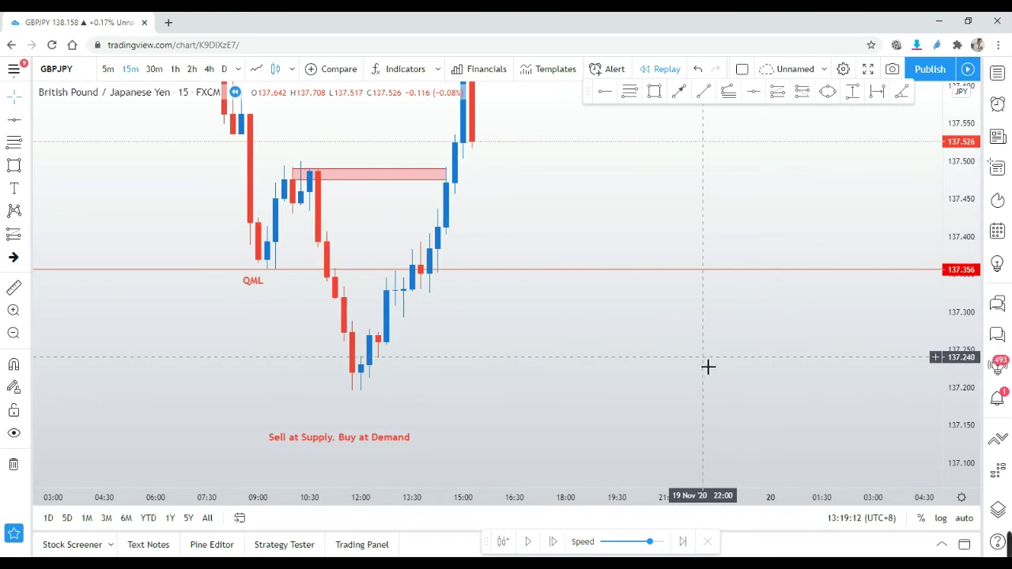
click(653, 91)
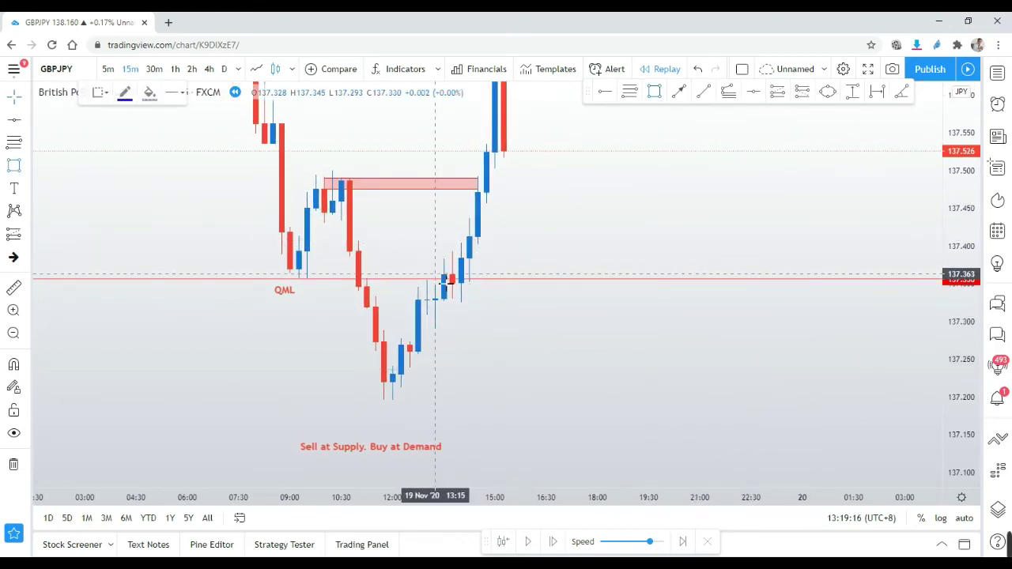
drag(435, 276, 470, 300)
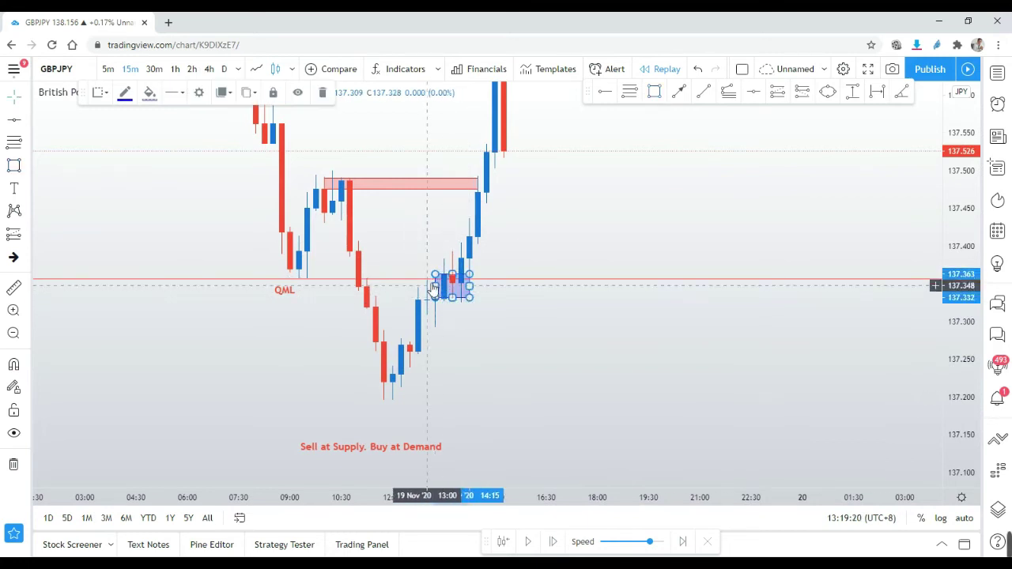
click(460, 316)
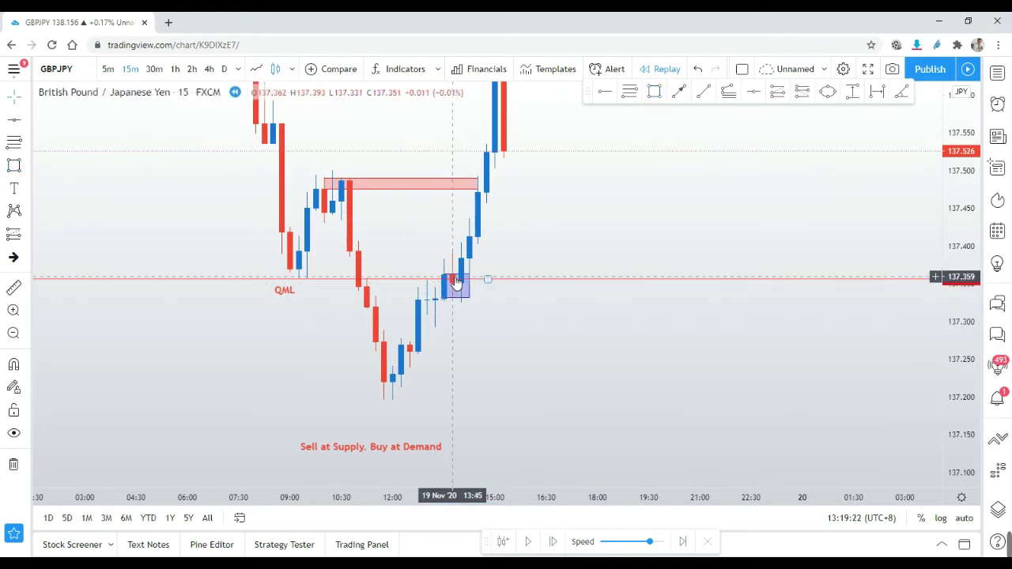
click(460, 286)
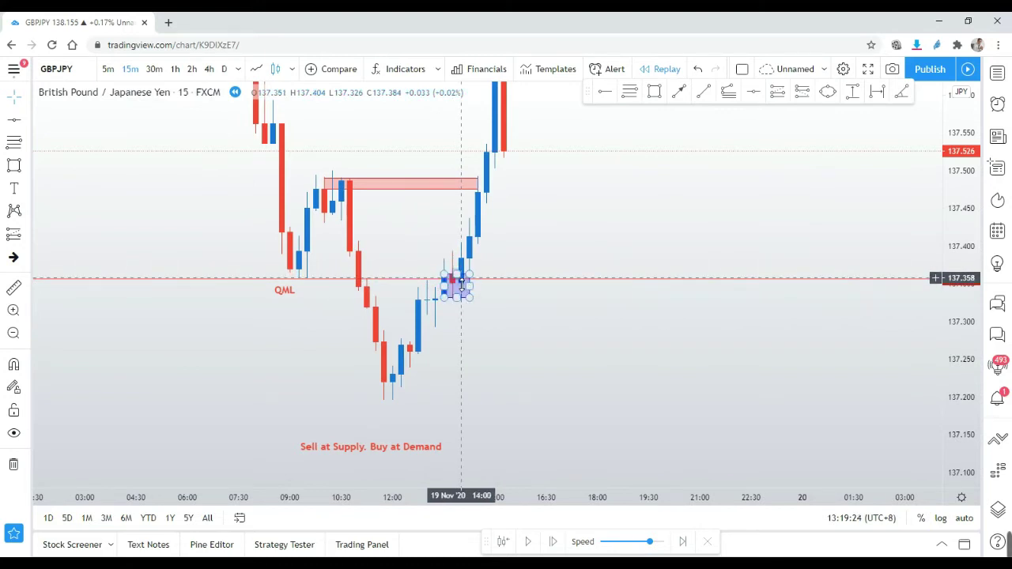
click(506, 298)
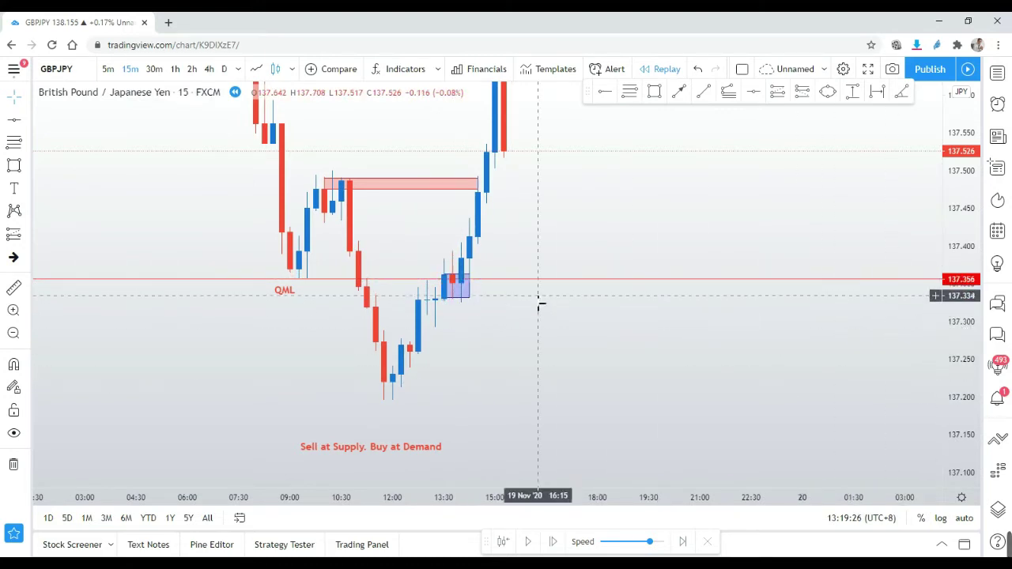
Step: Narrow the small blue rectangle on the QML line so that it starts at 13:45
scroll(501, 300, up, 5)
scroll(377, 343, down, 2)
drag(448, 301, 436, 307)
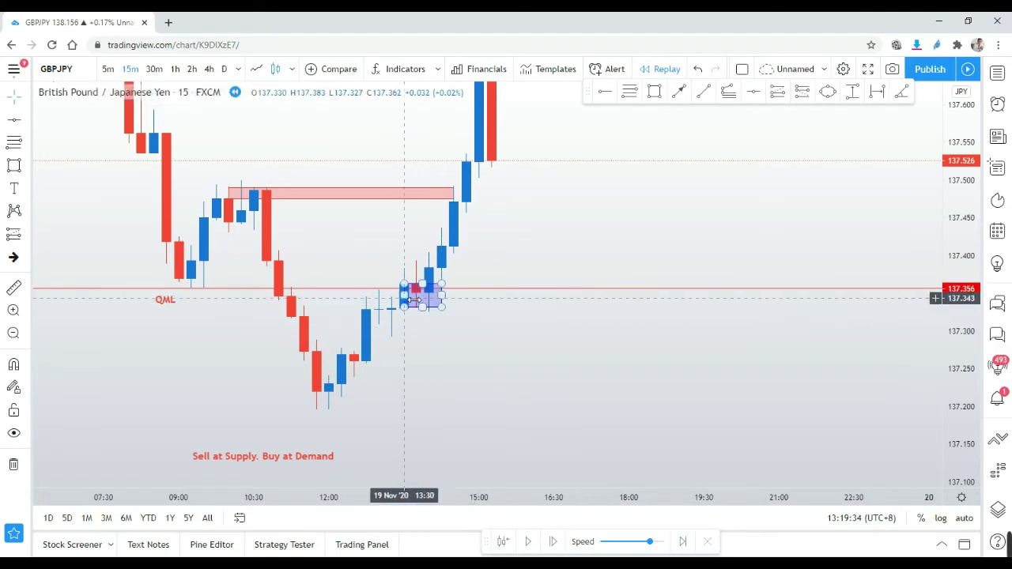
drag(404, 296, 421, 295)
click(431, 306)
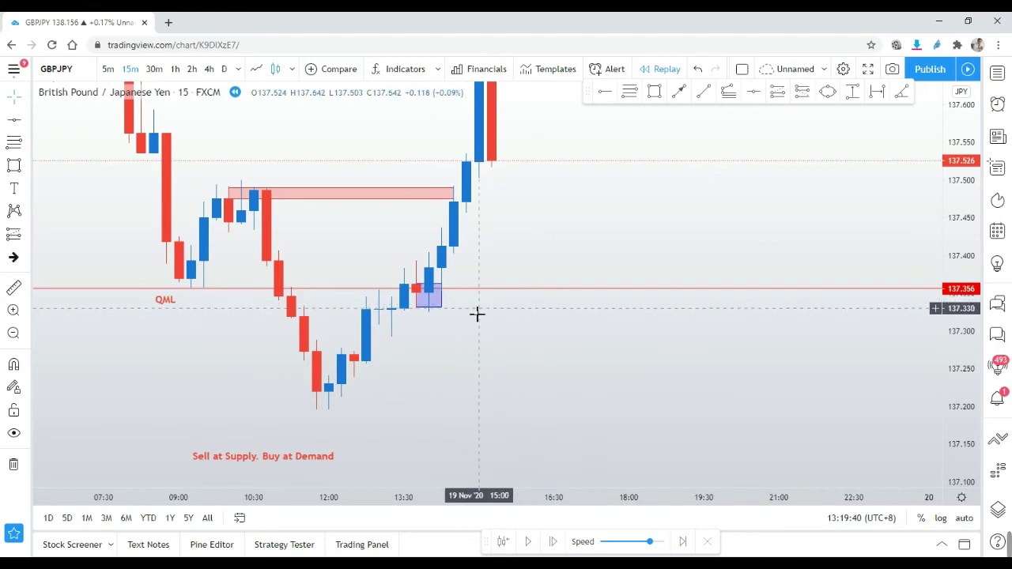
Step: Draw a second blue rectangle under the sideways candles from 13:00 to 14:00, between 137.329 and 137.292
drag(589, 362, 593, 358)
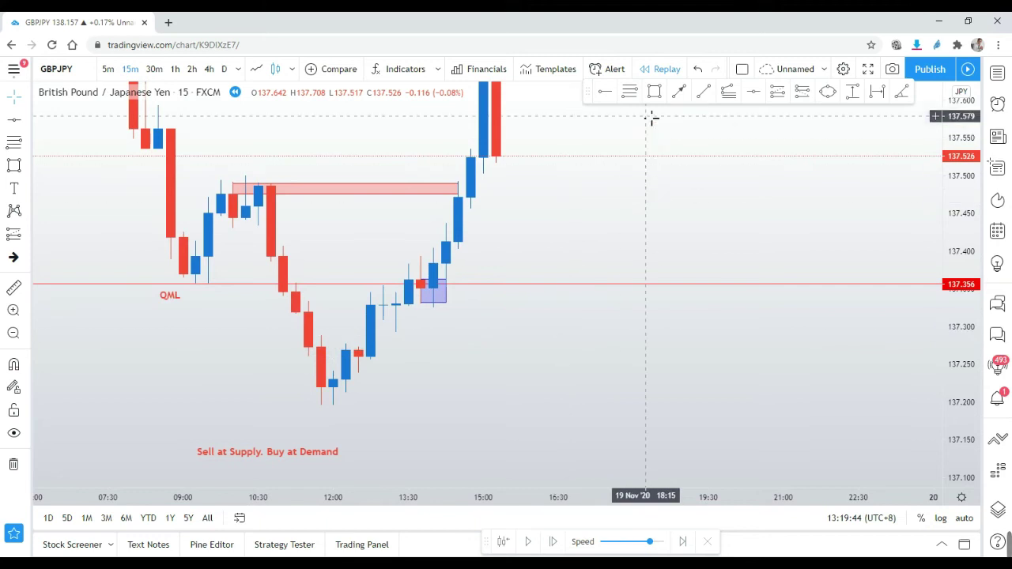
click(655, 90)
mouse_move(386, 313)
mouse_down()
mouse_move(422, 321)
mouse_move(418, 339)
mouse_move(409, 332)
mouse_up()
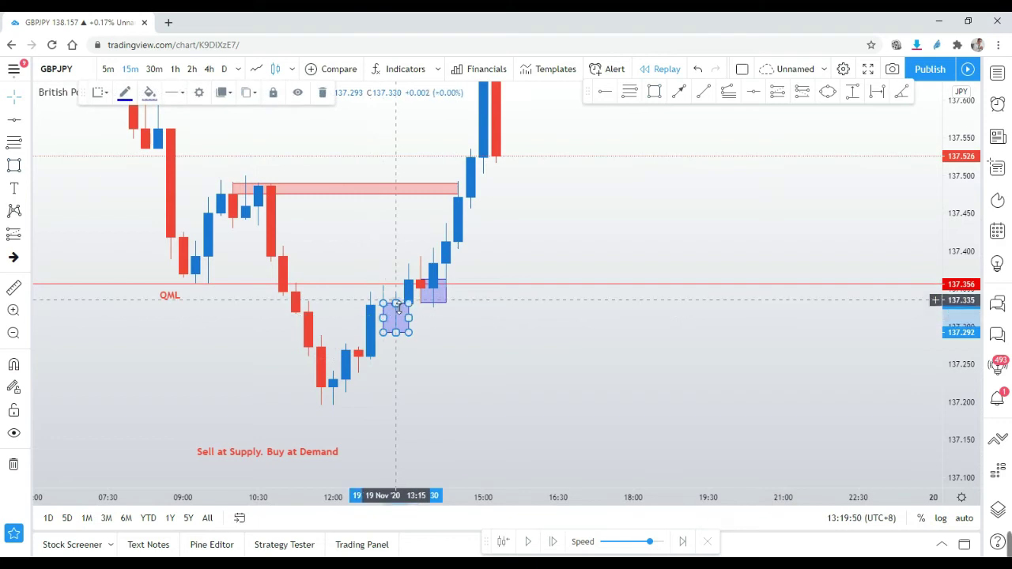
click(466, 336)
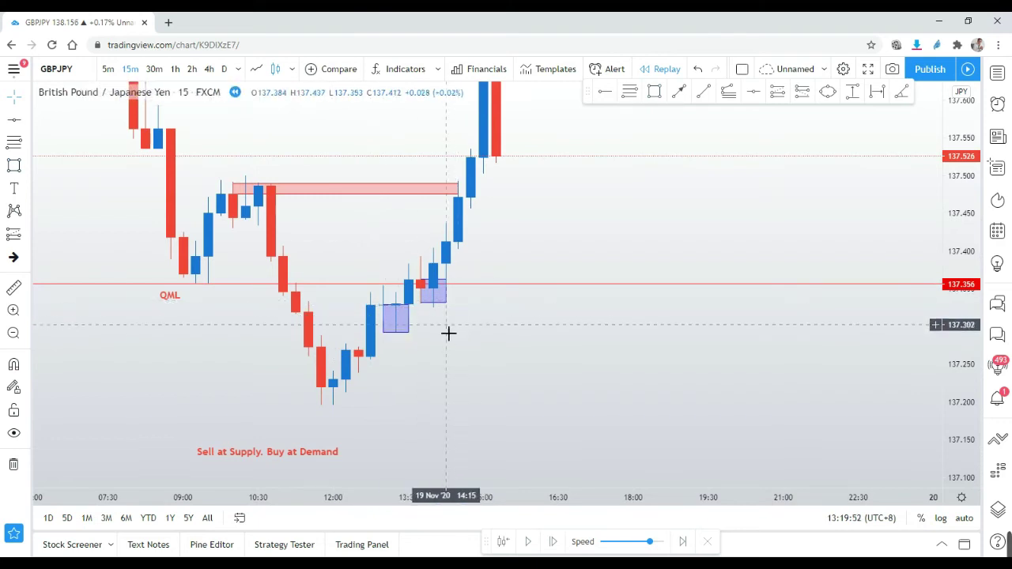
drag(409, 332, 438, 328)
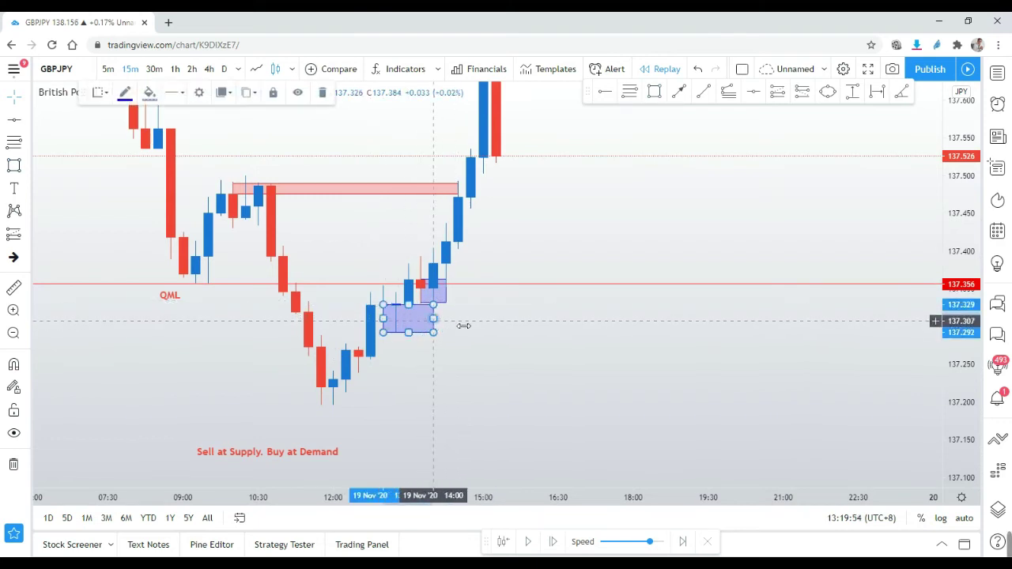
click(448, 325)
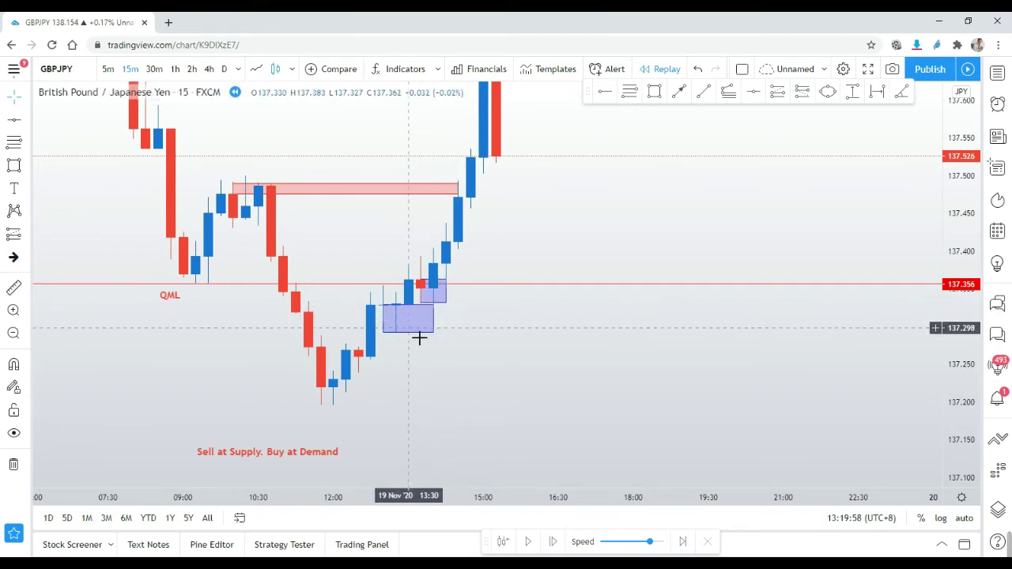
Step: Draw a third blue rectangle near the lowest swing low from 12:15 to 21:00, between 137.269 and about 137.24
click(654, 91)
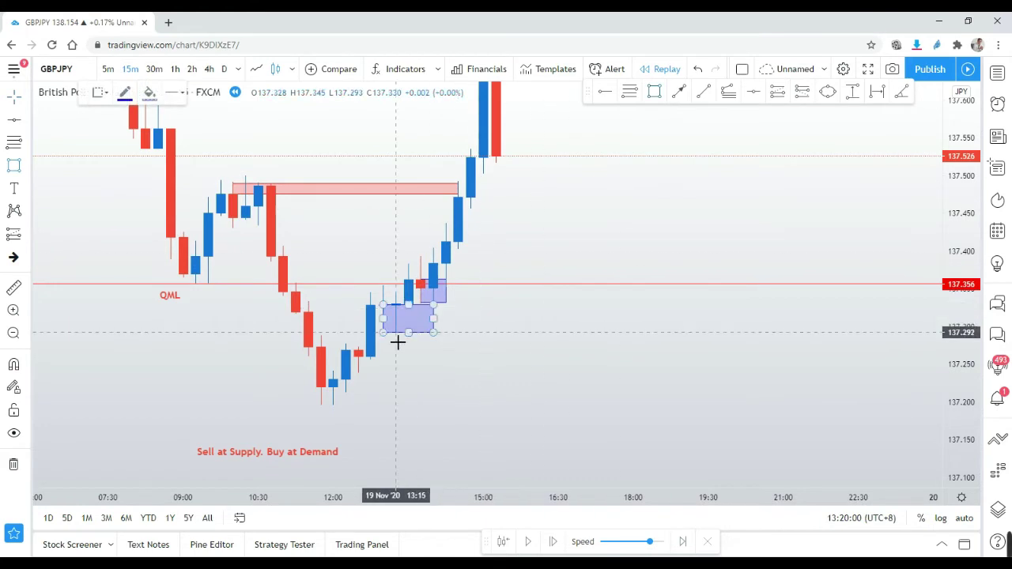
drag(360, 350, 471, 376)
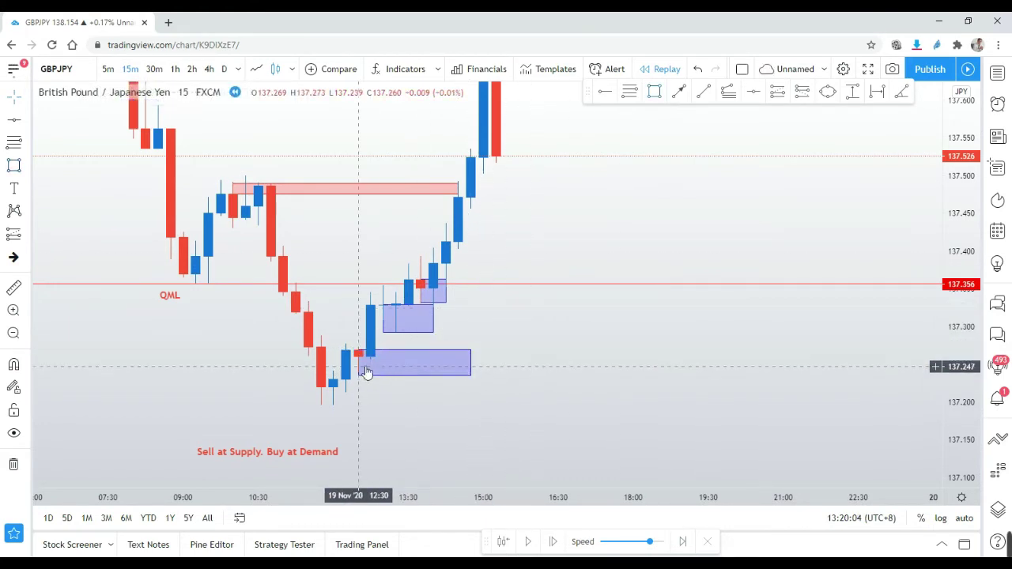
drag(366, 372, 353, 371)
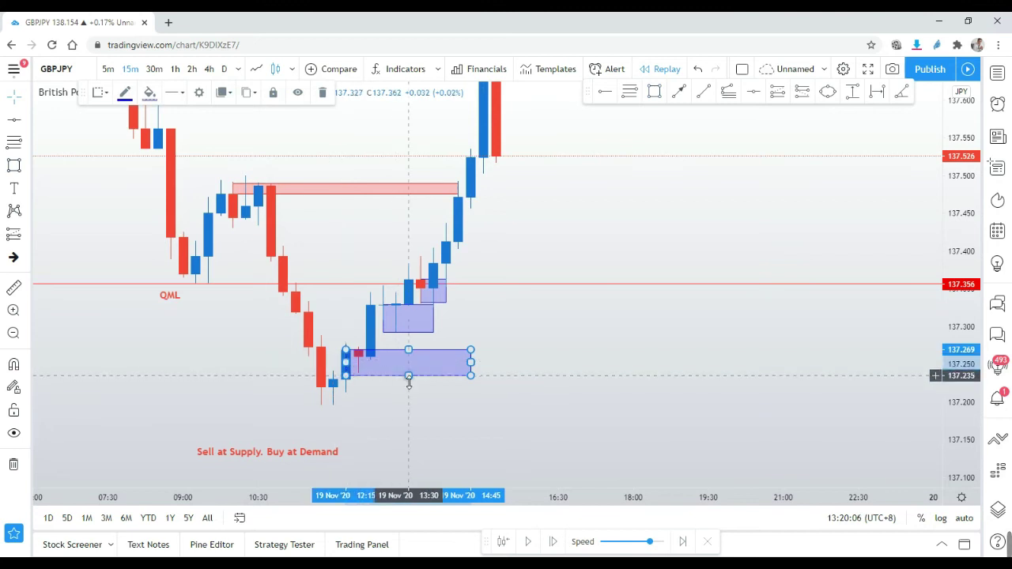
drag(481, 364, 782, 367)
click(598, 402)
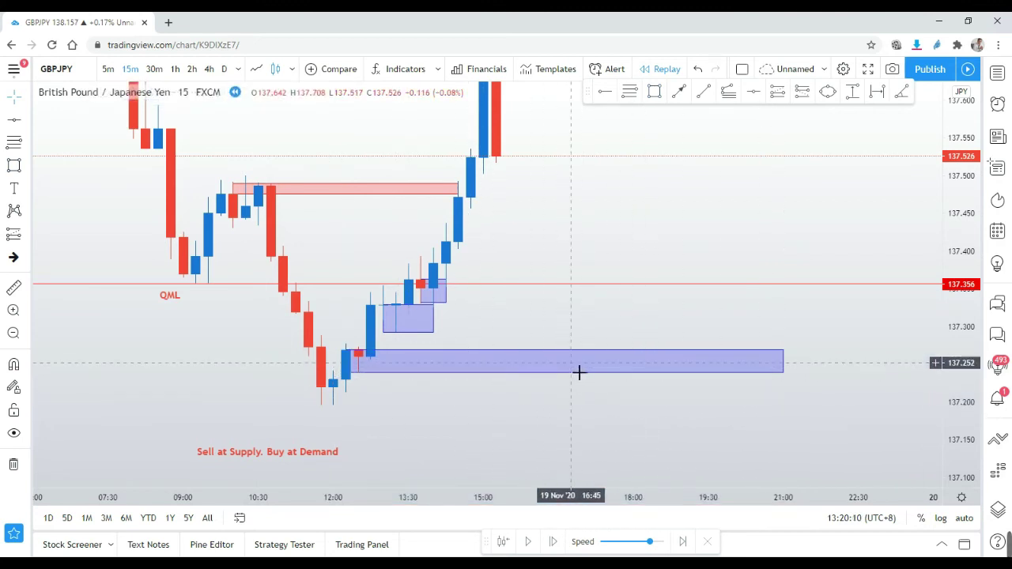
Step: Measure the height of the lowest blue zone with the price range tool, and delete the measurement
scroll(577, 376, down, 3)
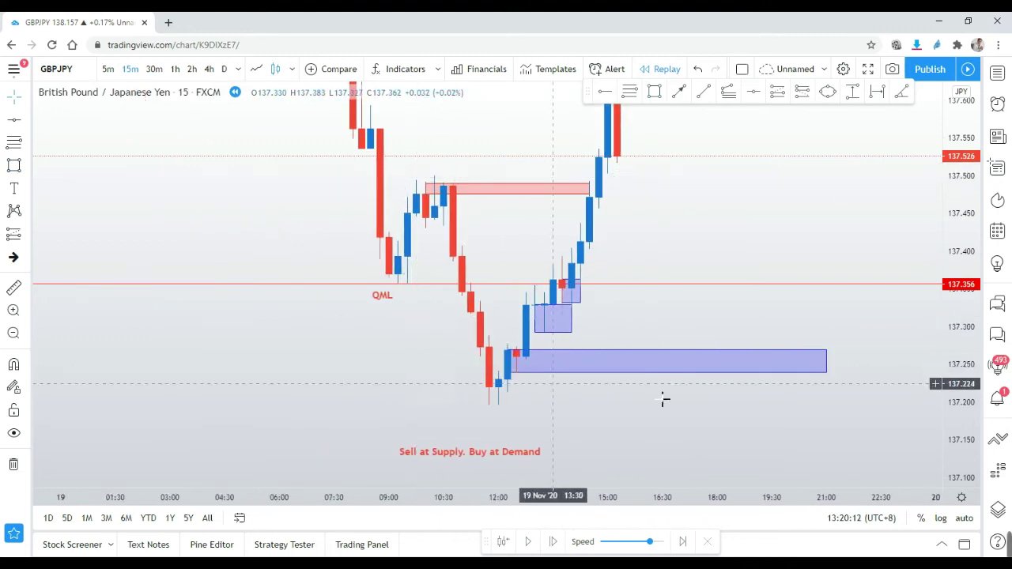
drag(937, 237, 899, 339)
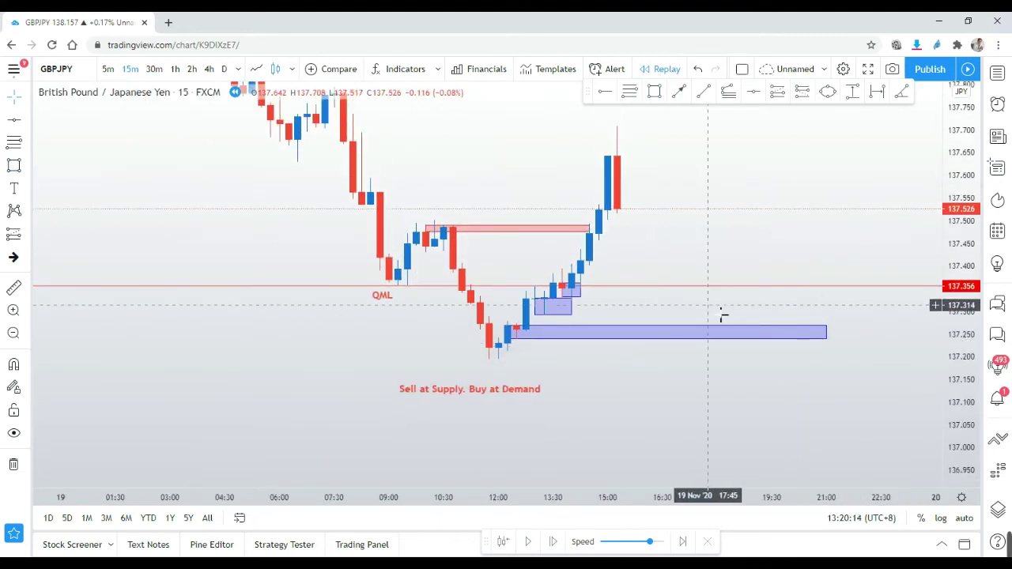
click(569, 313)
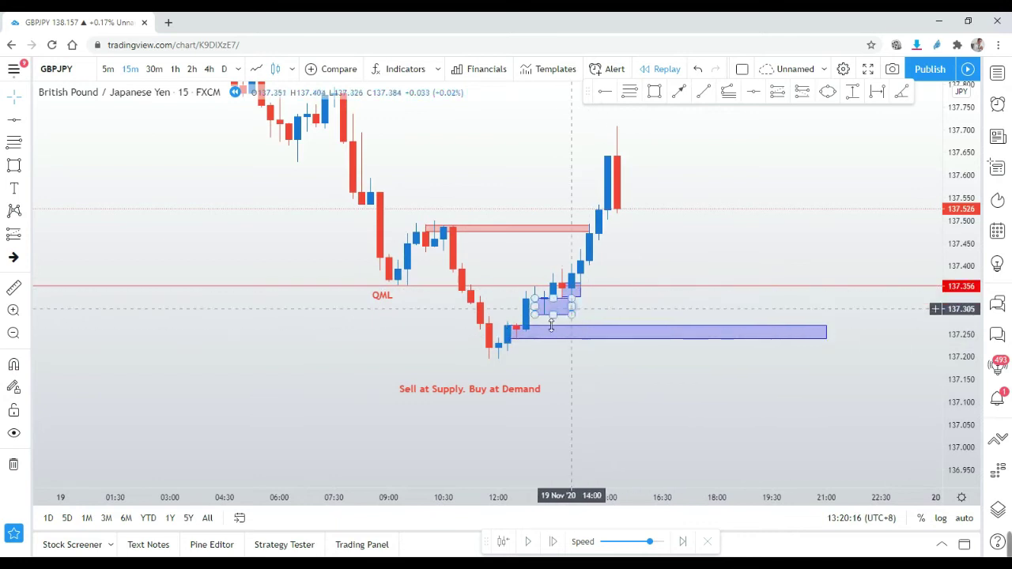
drag(938, 388, 949, 287)
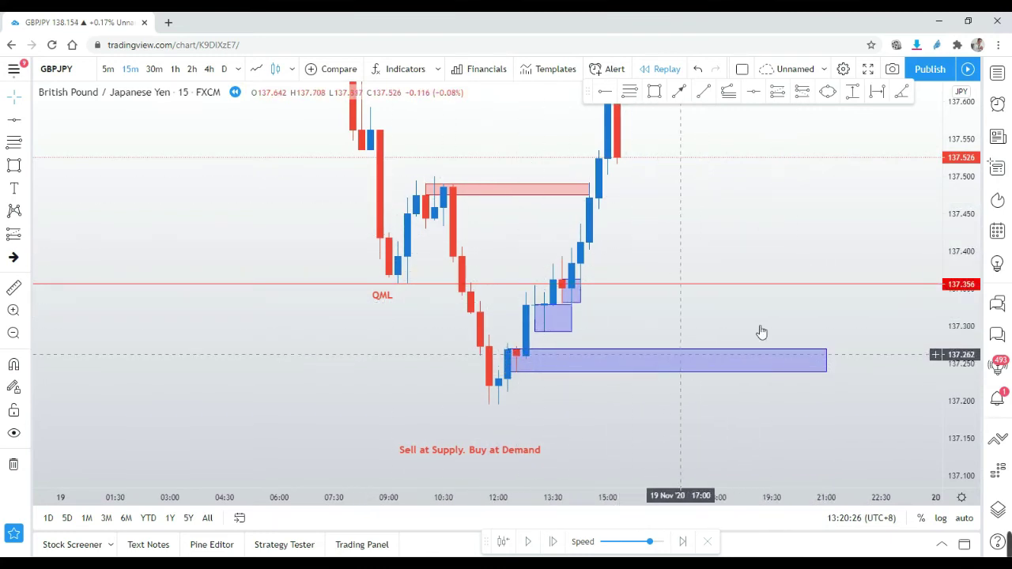
click(704, 364)
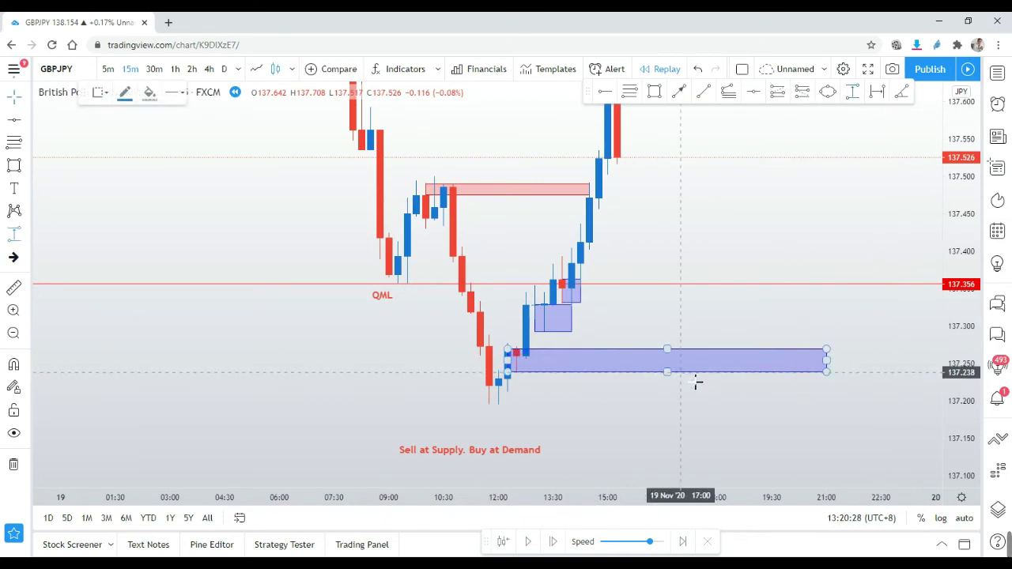
shift+click(695, 383)
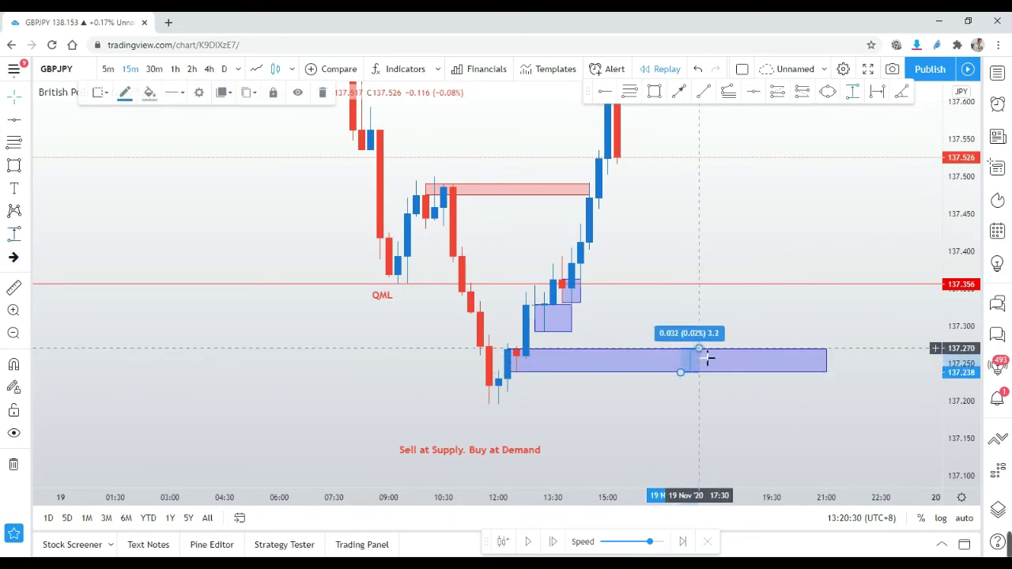
click(709, 359)
click(696, 363)
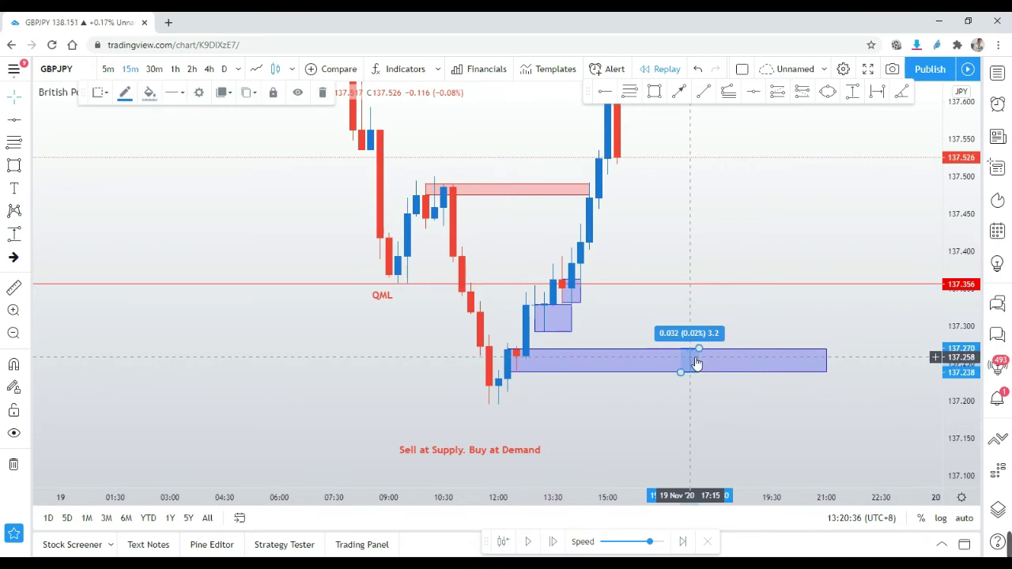
key(Delete)
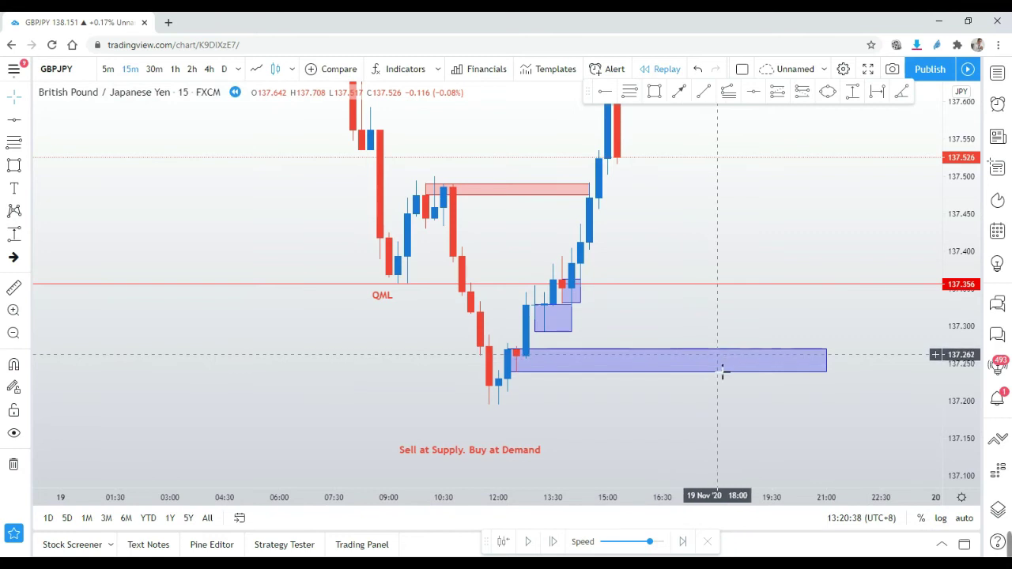
Step: Extend the lowest blue zone down to the swing low at about 137.197 and measure its height with the price range tool
drag(668, 373, 676, 413)
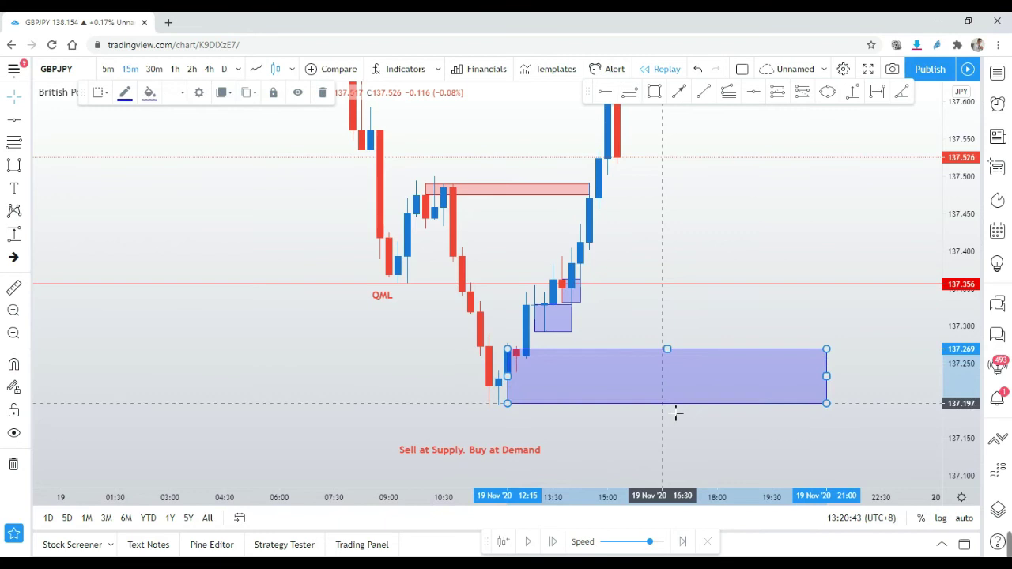
click(681, 340)
click(732, 402)
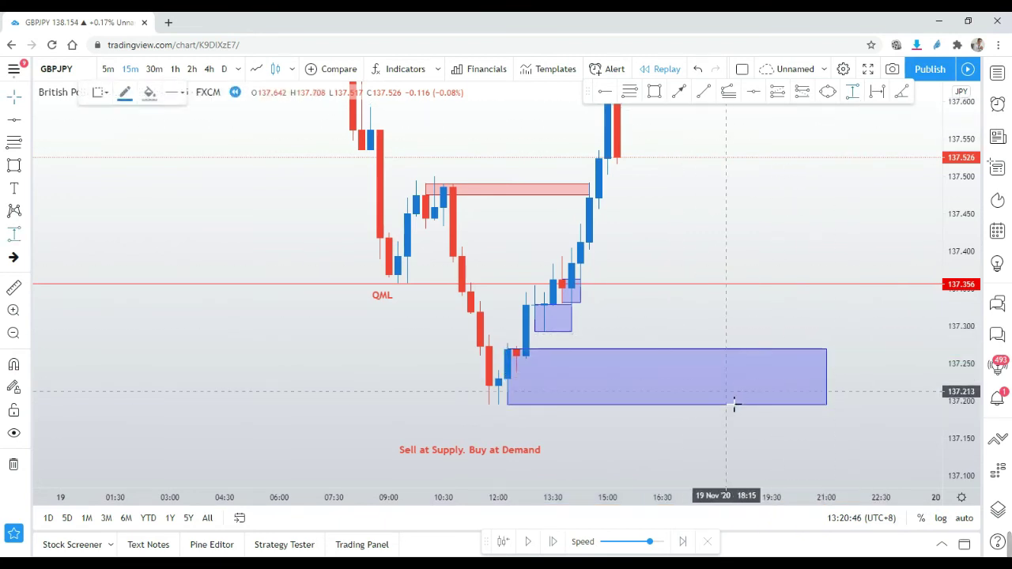
shift+click(717, 406)
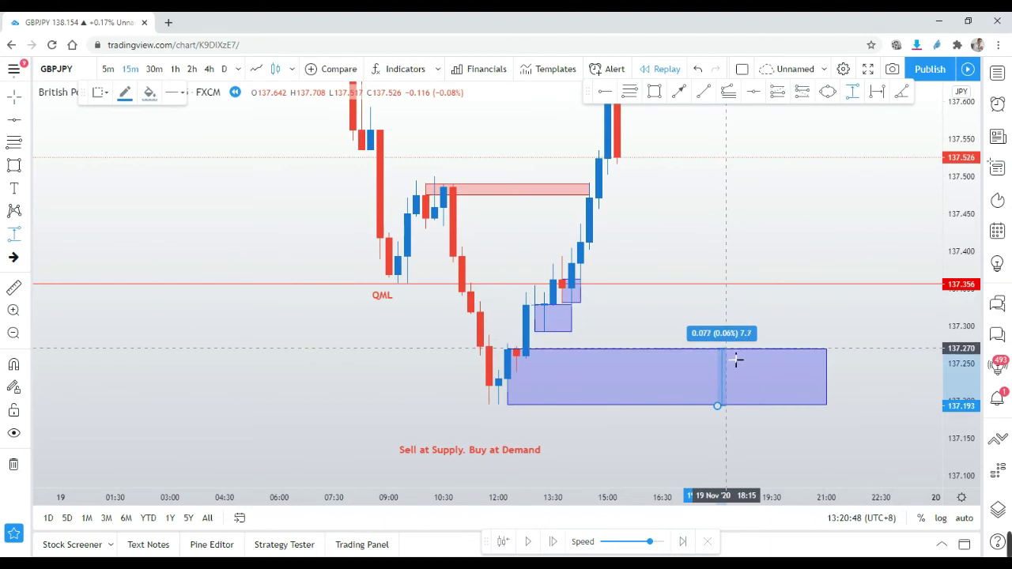
click(736, 360)
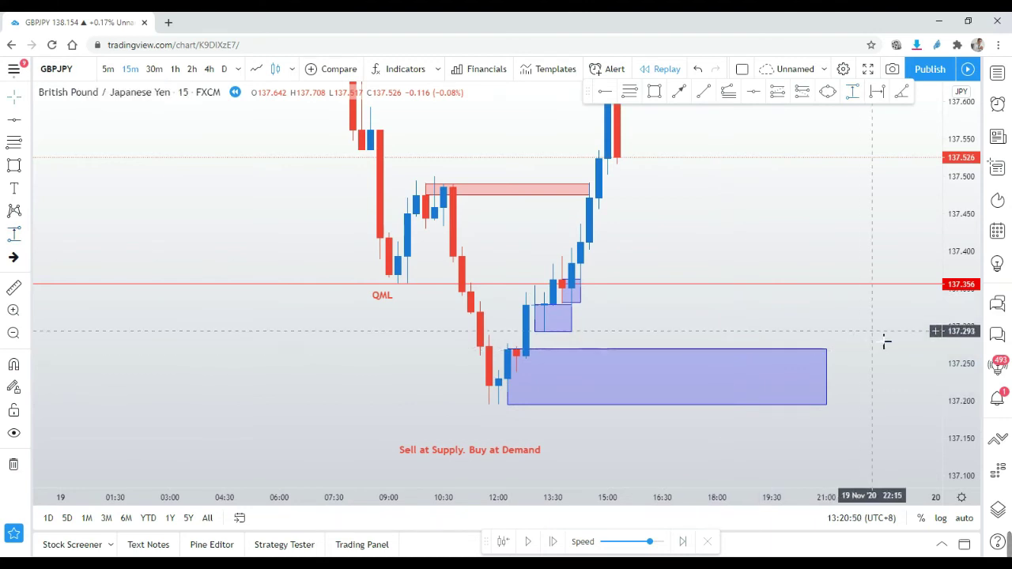
Step: Play the bar replay forward to about 19:15 on 19 Nov and pause it
scroll(881, 335, right, 2)
drag(962, 192, 938, 368)
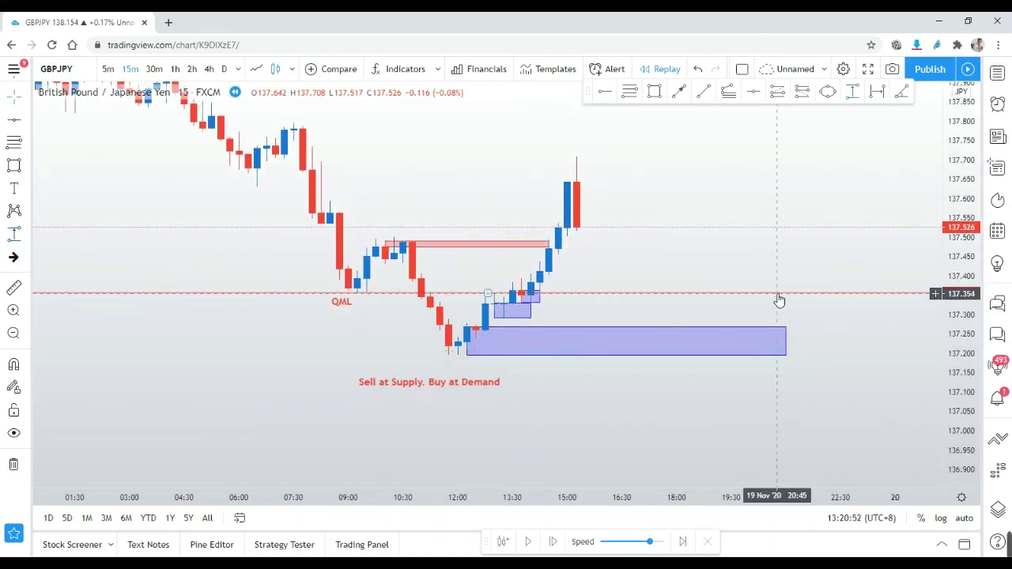
scroll(826, 274, down, 3)
scroll(755, 292, up, 2)
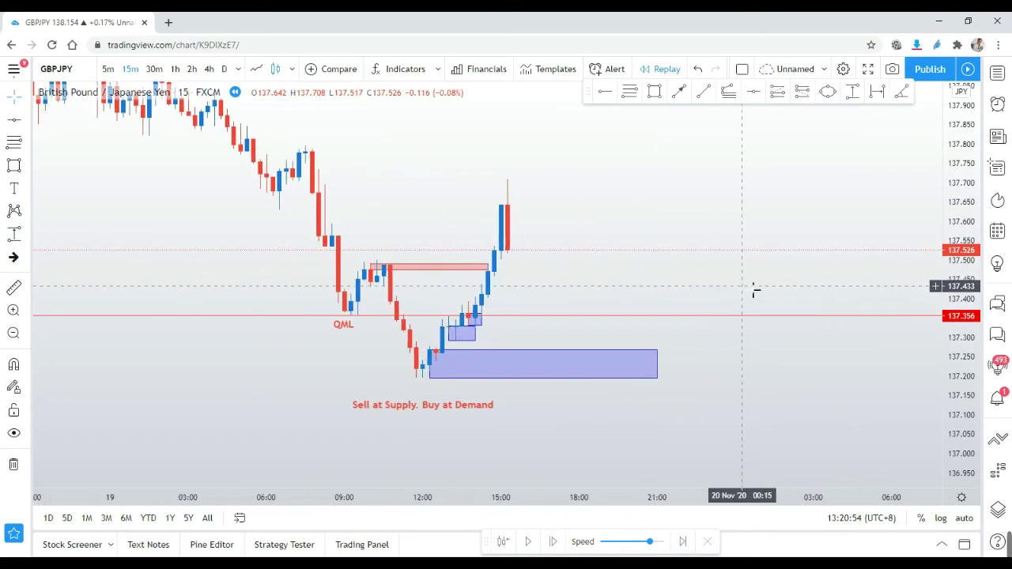
scroll(738, 287, up, 2)
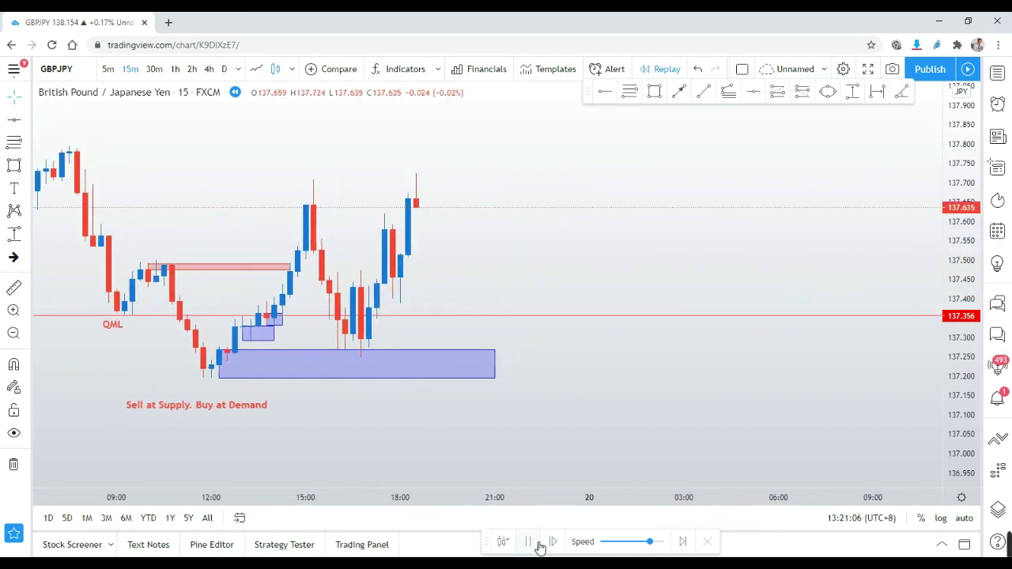
drag(553, 403, 709, 404)
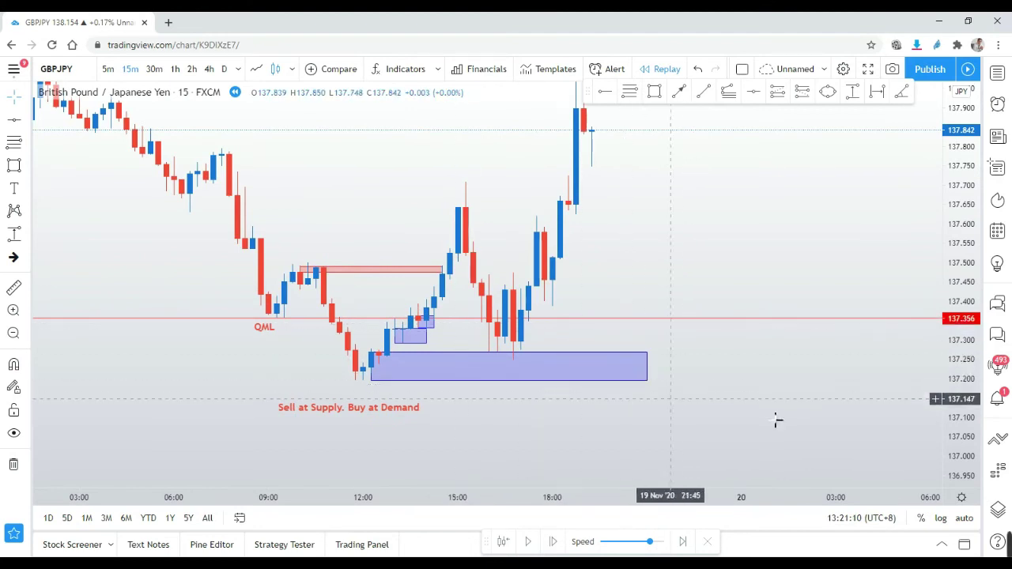
Step: Examine the price reaction at the QML line and the lowest blue demand zone in the newly replayed candles
drag(956, 462, 961, 387)
drag(768, 409, 811, 329)
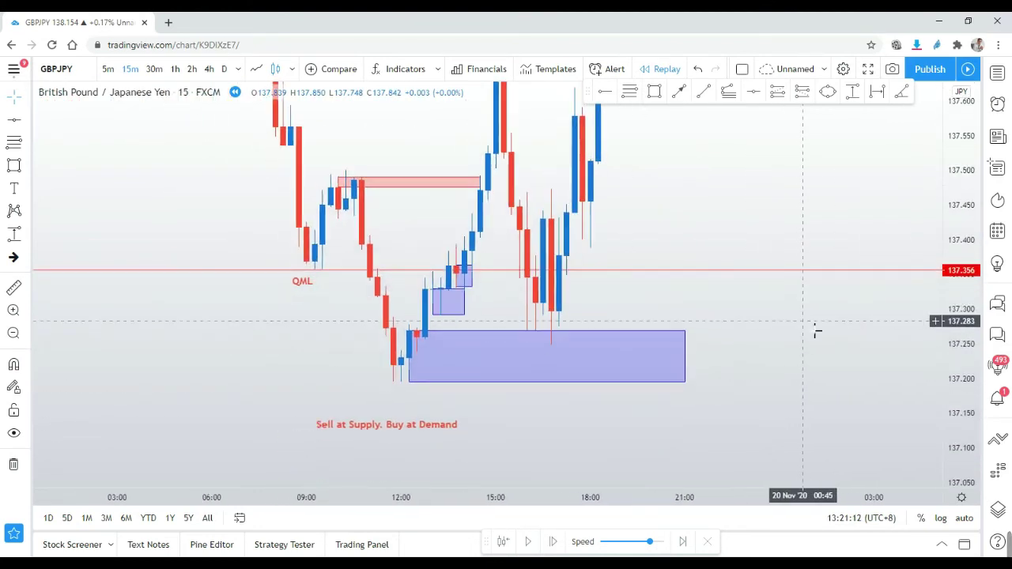
scroll(722, 375, up, 1)
click(509, 387)
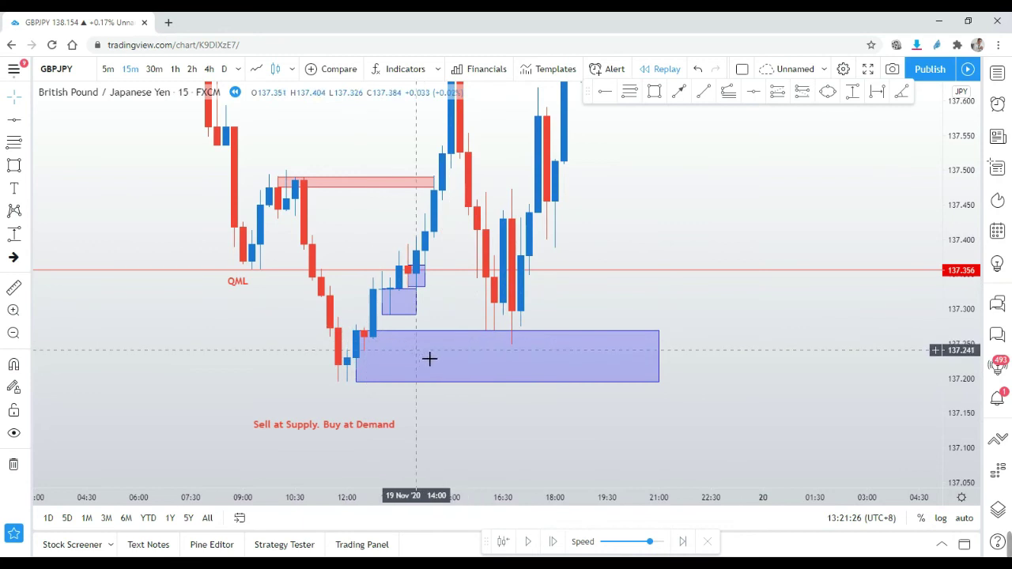
drag(972, 181, 849, 345)
scroll(684, 339, down, 3)
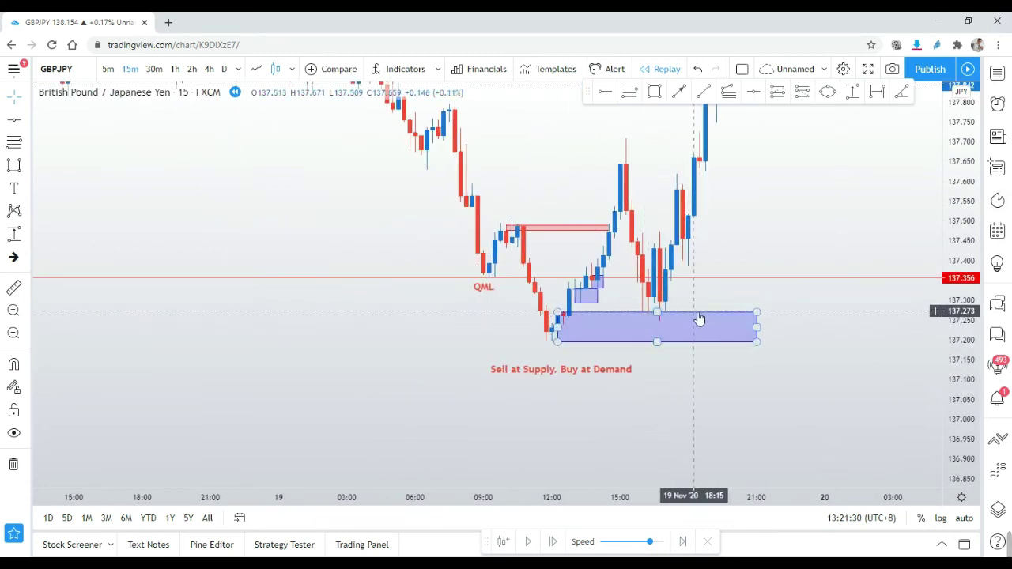
drag(790, 244, 738, 321)
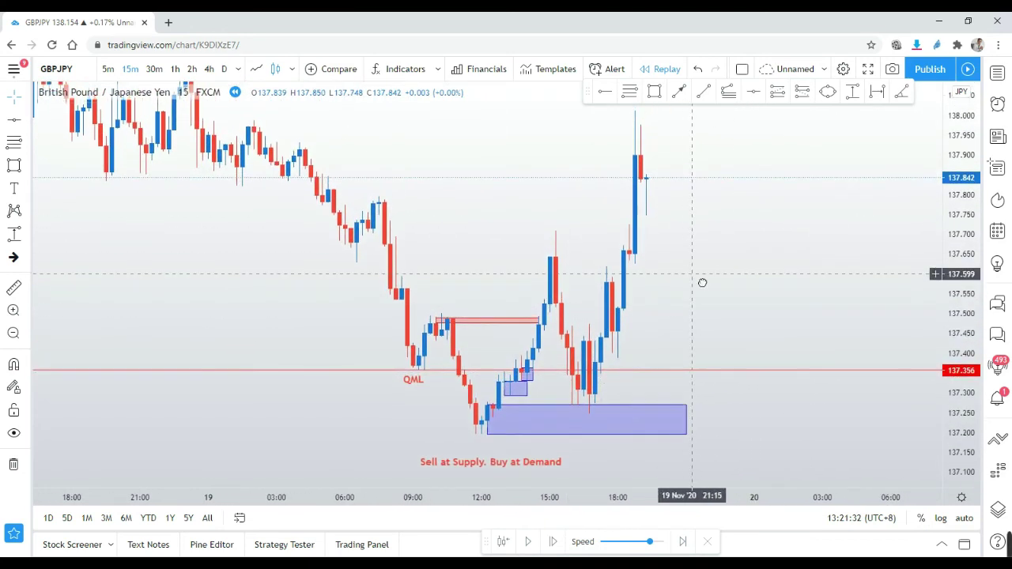
Step: Place a long position beside the latest candles, with its stop at 137.197 and its entry at 137.268
mouse_move(732, 210)
mouse_down()
mouse_move(800, 240)
mouse_move(779, 170)
mouse_up()
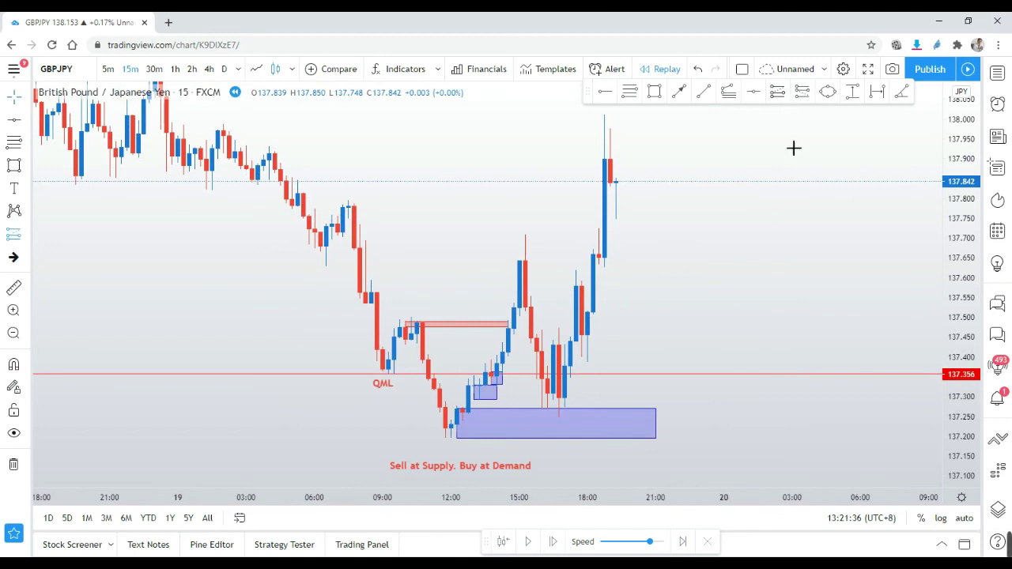
click(752, 310)
drag(754, 401, 755, 447)
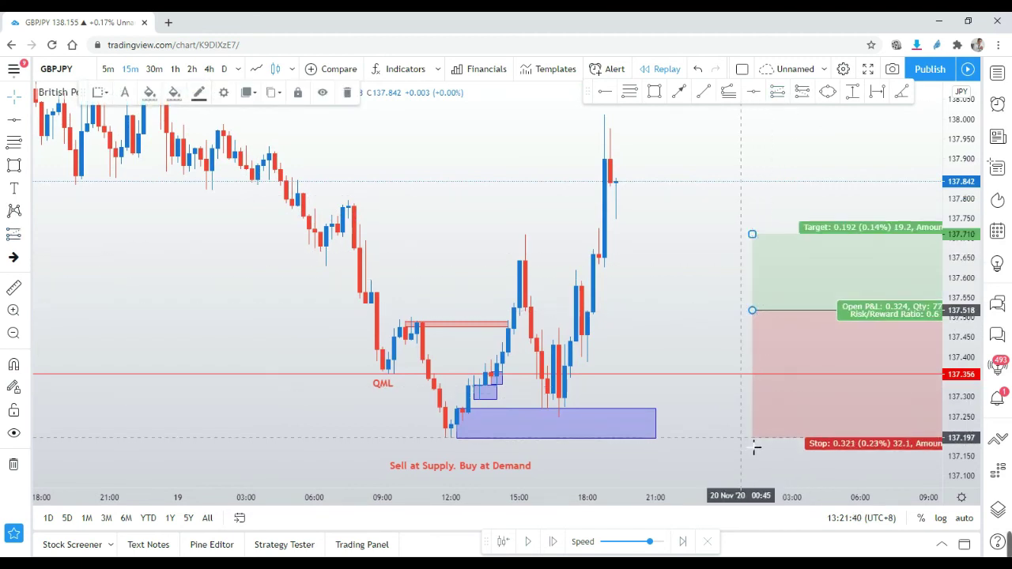
drag(751, 308, 750, 417)
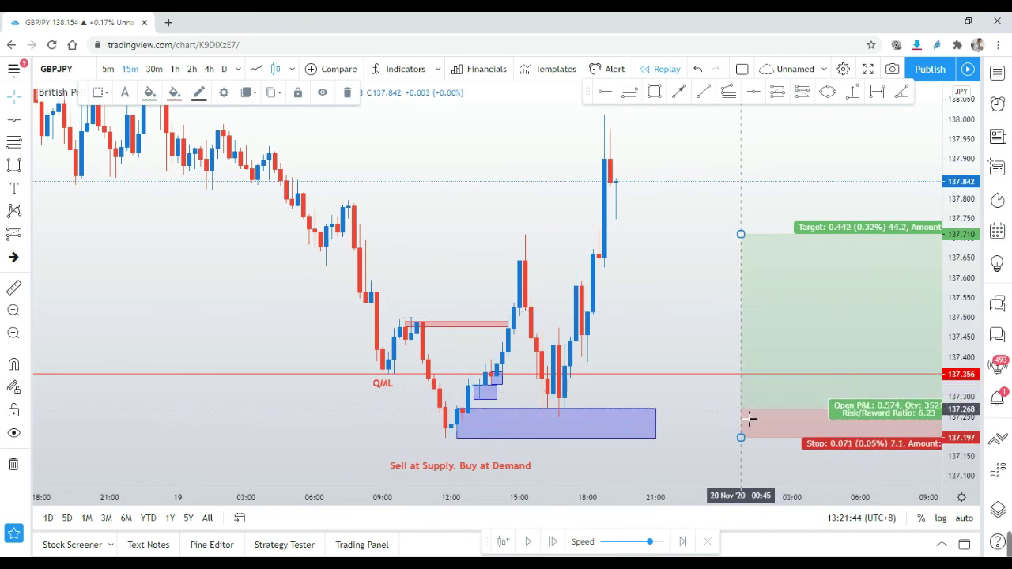
Step: Move the long position closer to the candles, starting at 23:15, with entry 137.273, stop 137.197 and target 137.983
drag(741, 246, 734, 305)
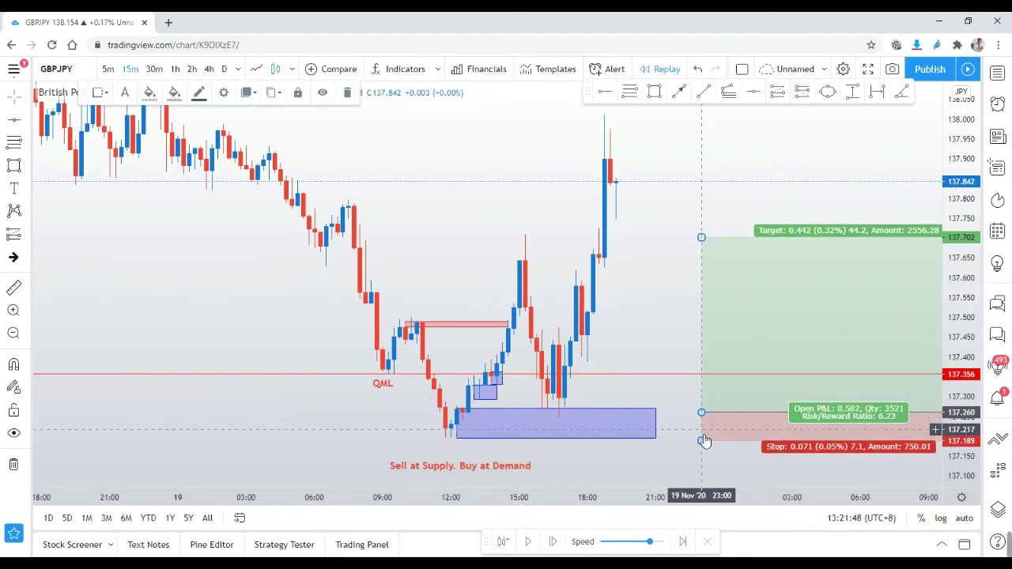
drag(702, 441, 718, 415)
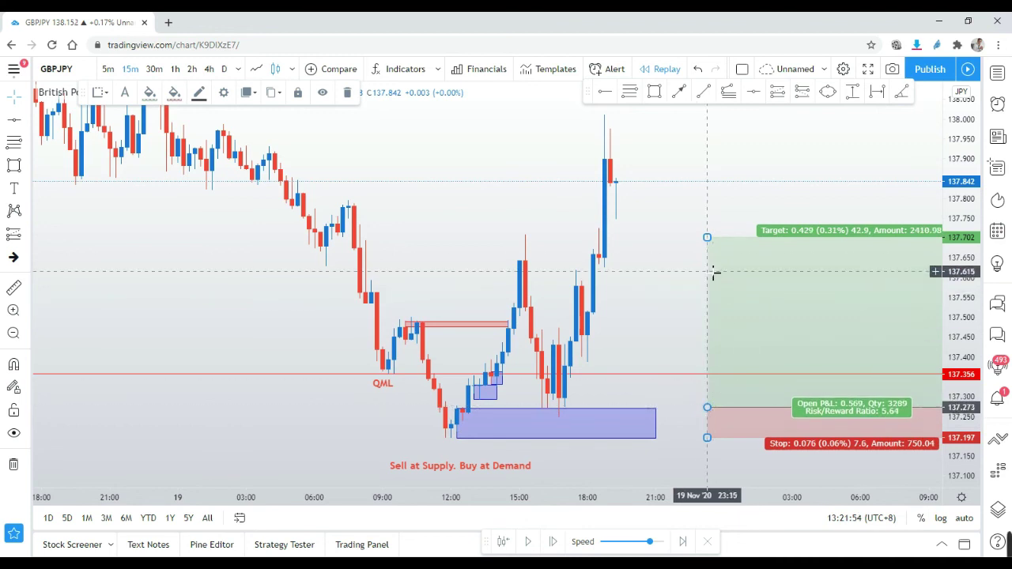
drag(708, 239, 735, 136)
click(688, 190)
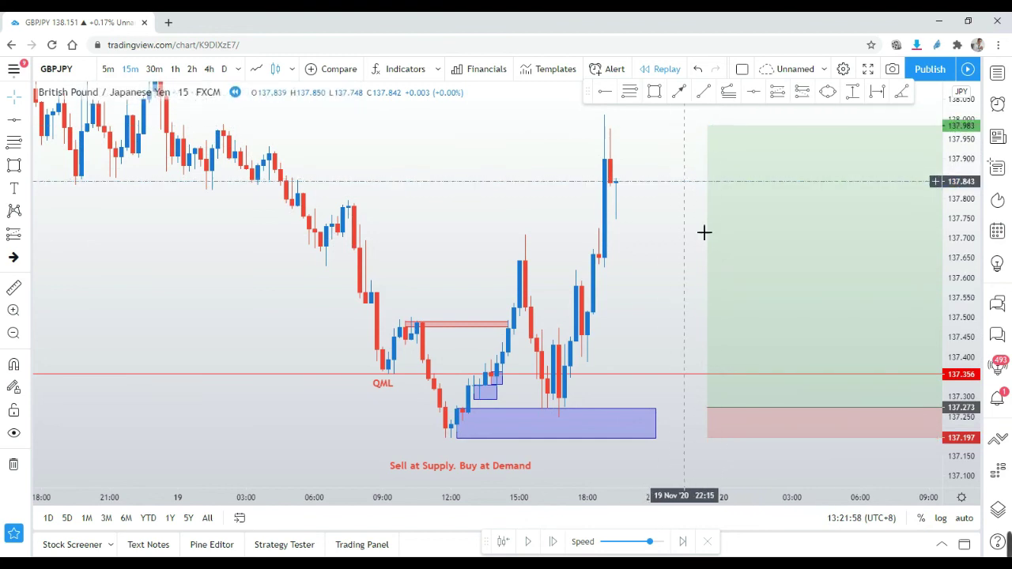
Step: Select the long position to read its risk/reward ratio, and deselect it
drag(689, 190, 650, 239)
click(758, 238)
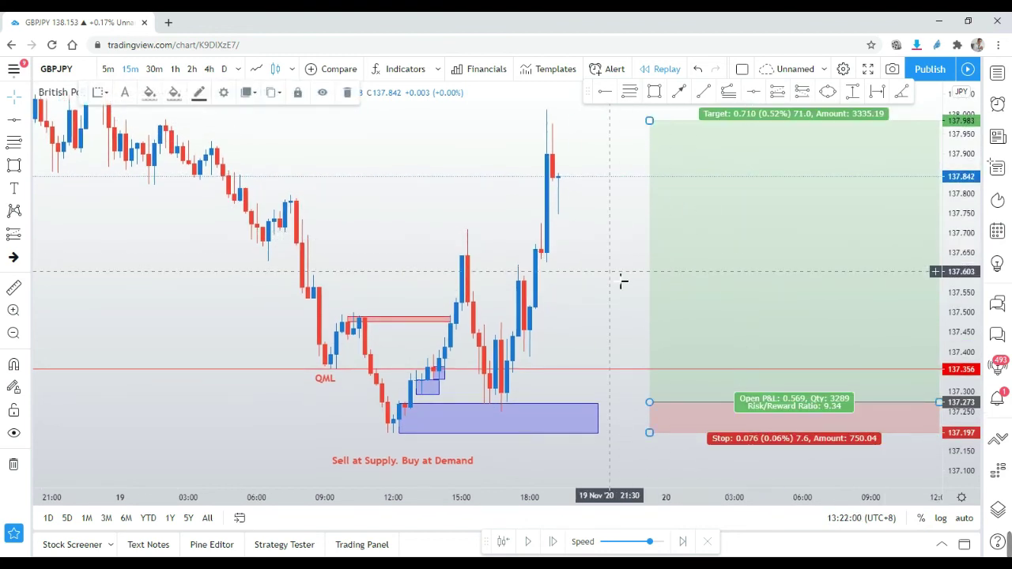
click(622, 281)
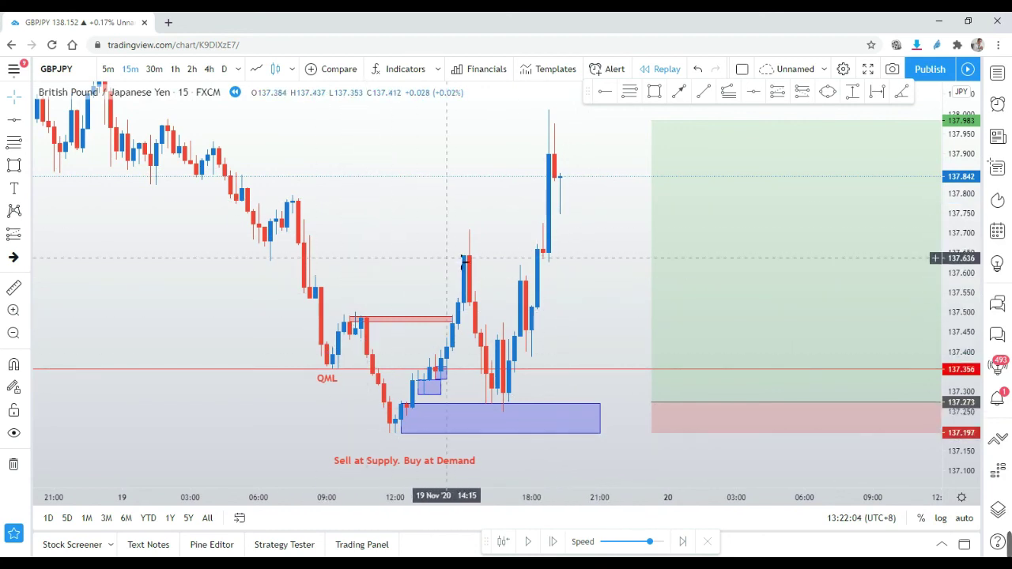
scroll(609, 265, up, 1)
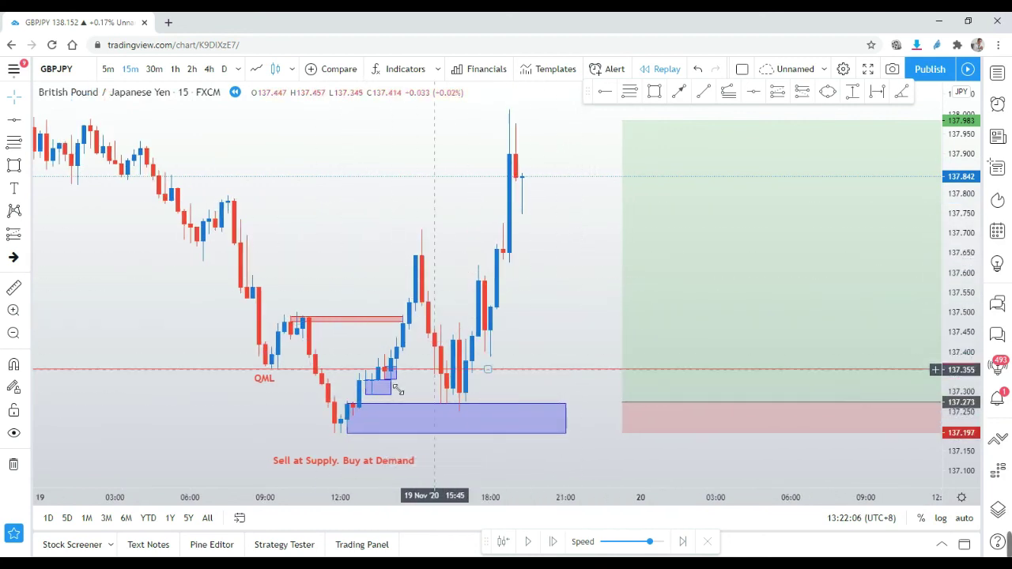
drag(399, 374, 398, 376)
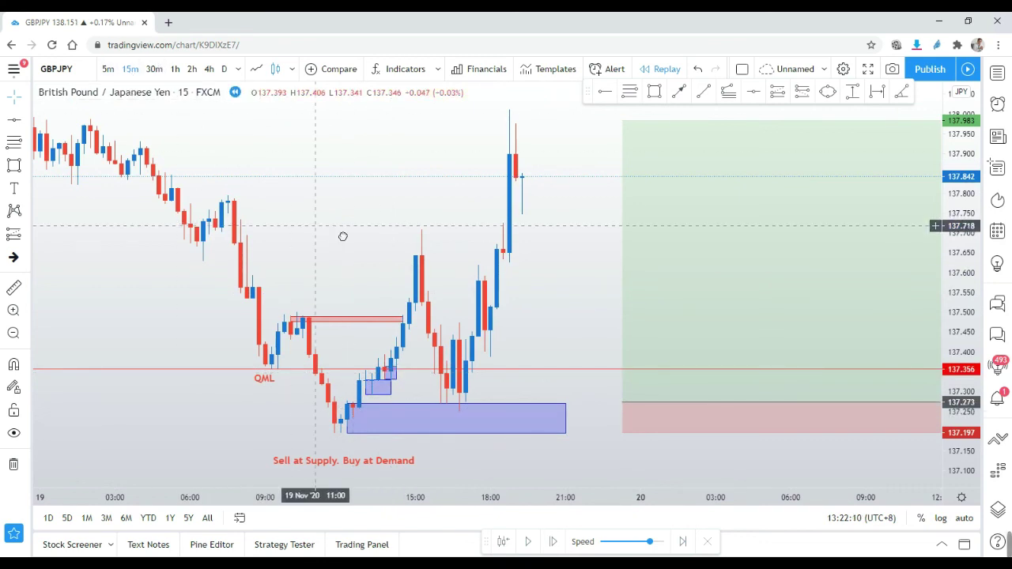
drag(343, 235, 416, 241)
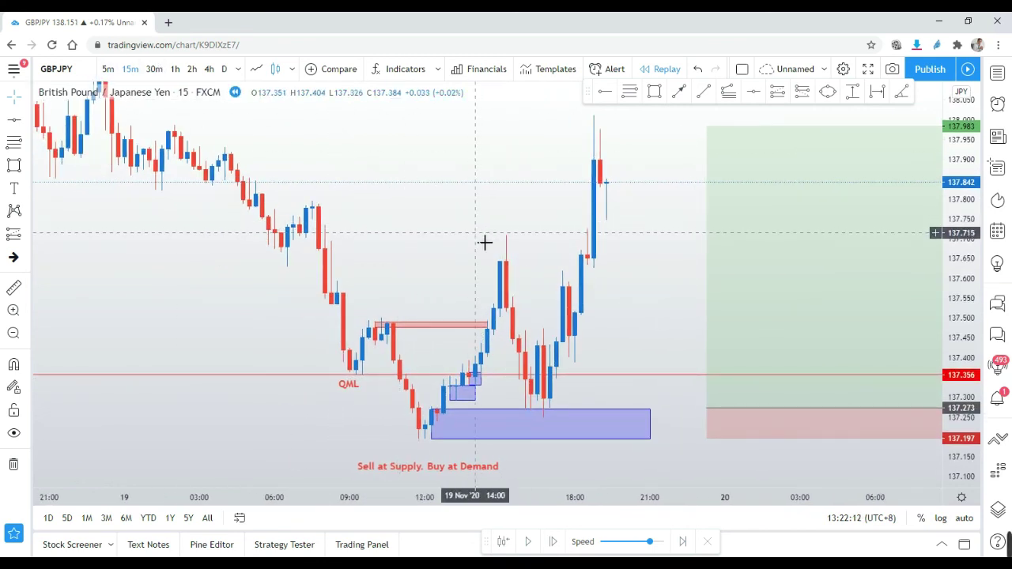